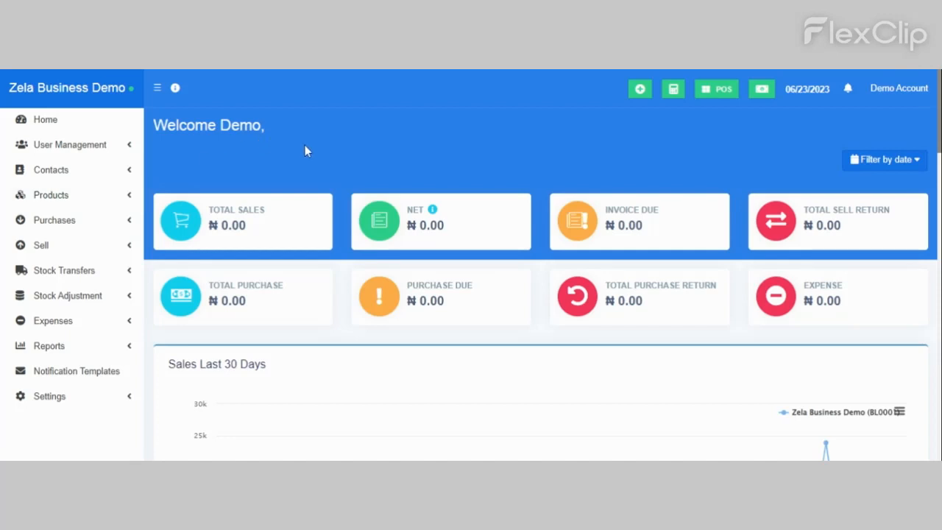
- Open the product variations list and start a new variation named Shoe
left_click(129, 199)
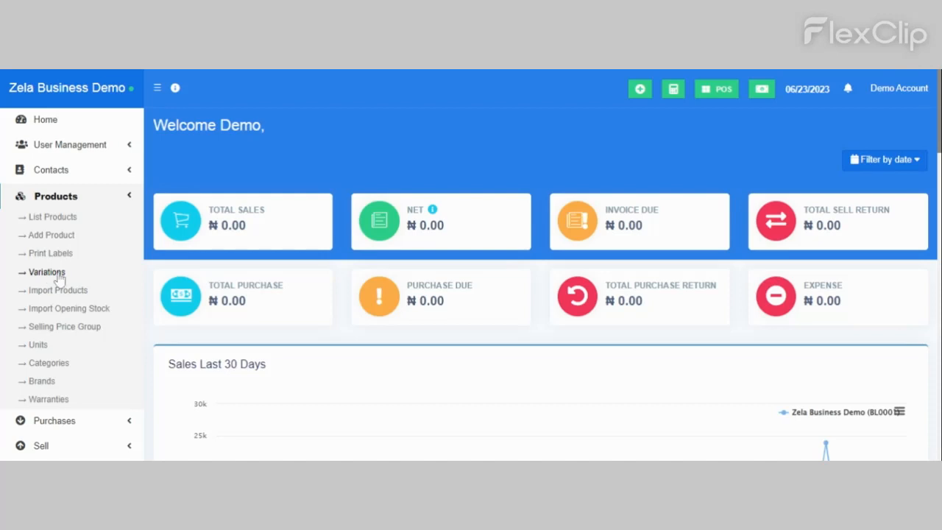
left_click(47, 272)
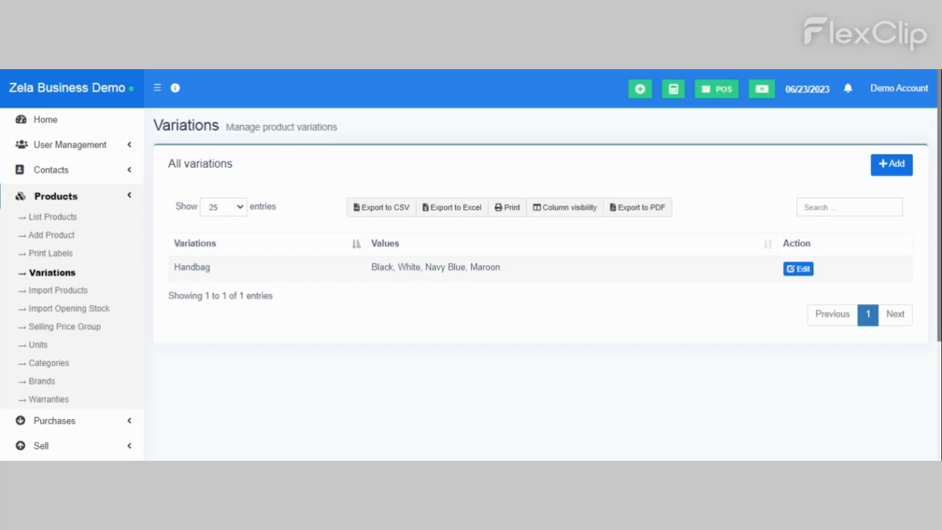
left_click(893, 171)
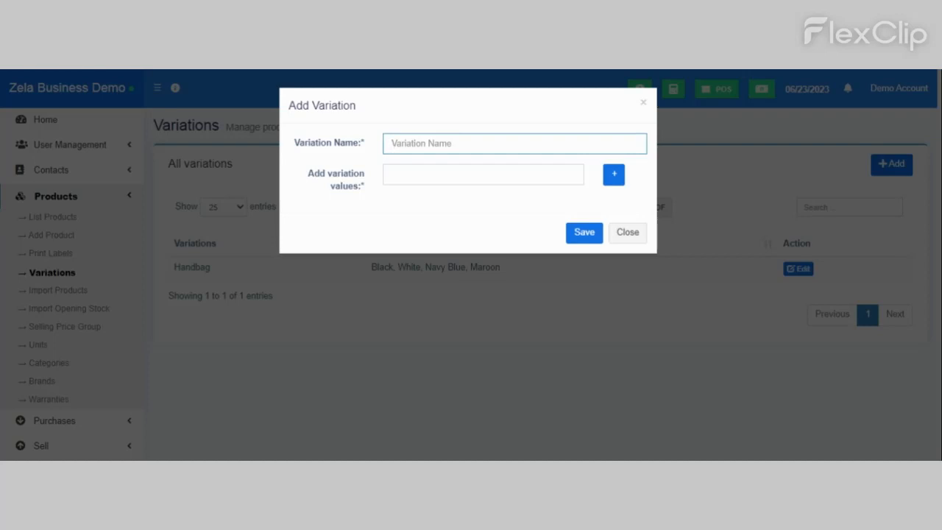
type("Shoe")
key("Tab")
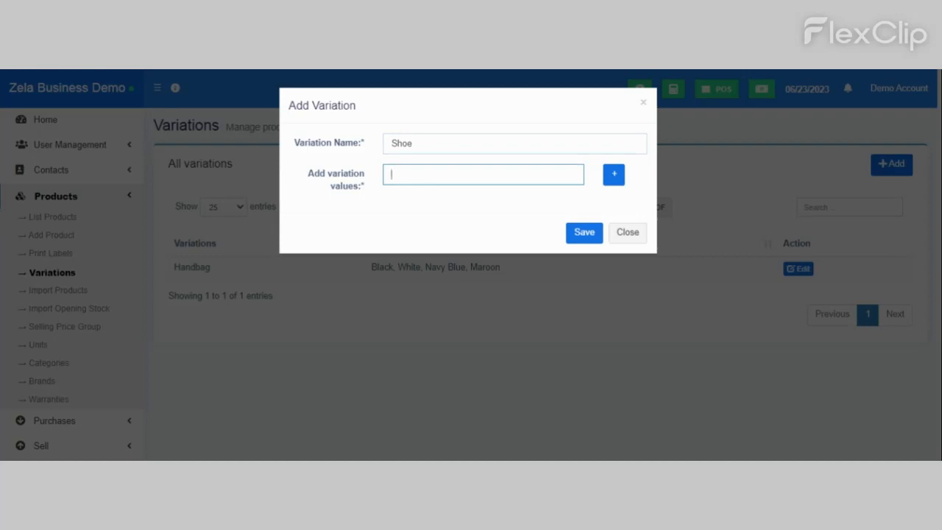
- Give the Shoe variation the values Black, Brown and Grey, and save it
type("Black")
left_click(618, 181)
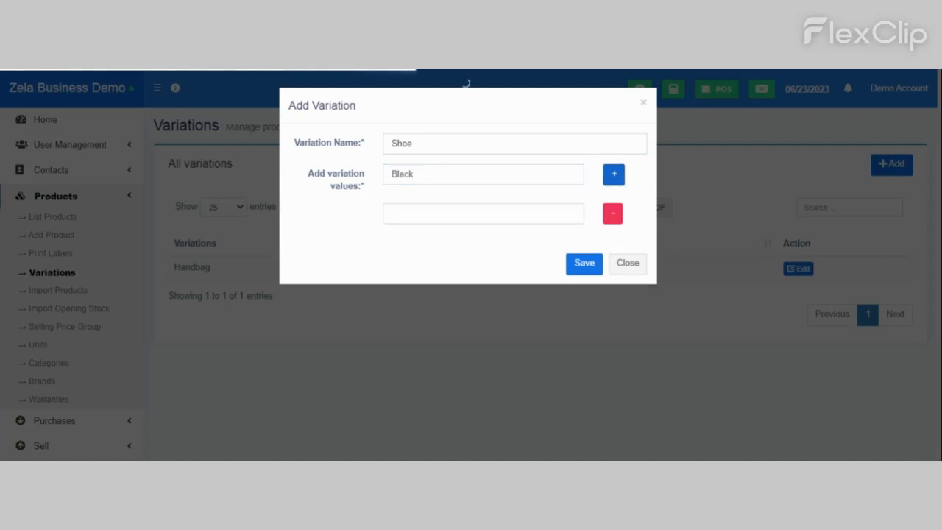
left_click(441, 213)
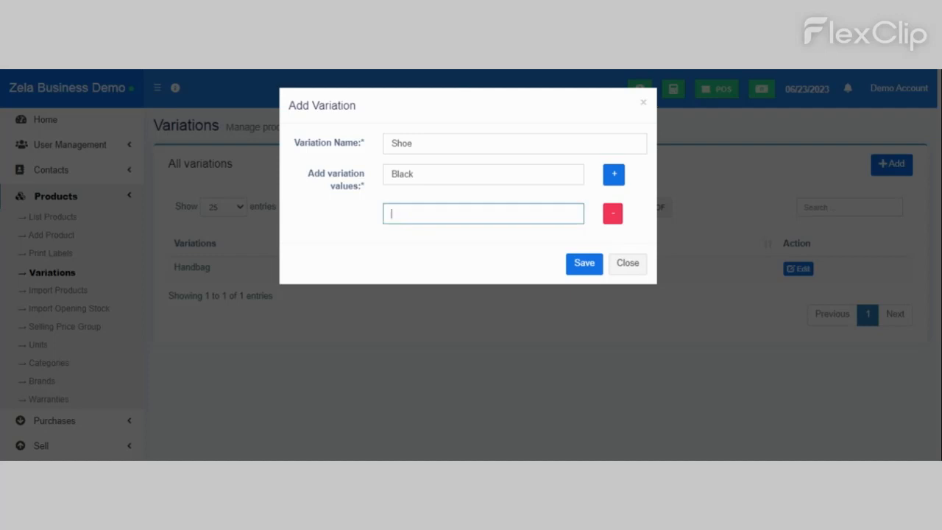
type("Brown")
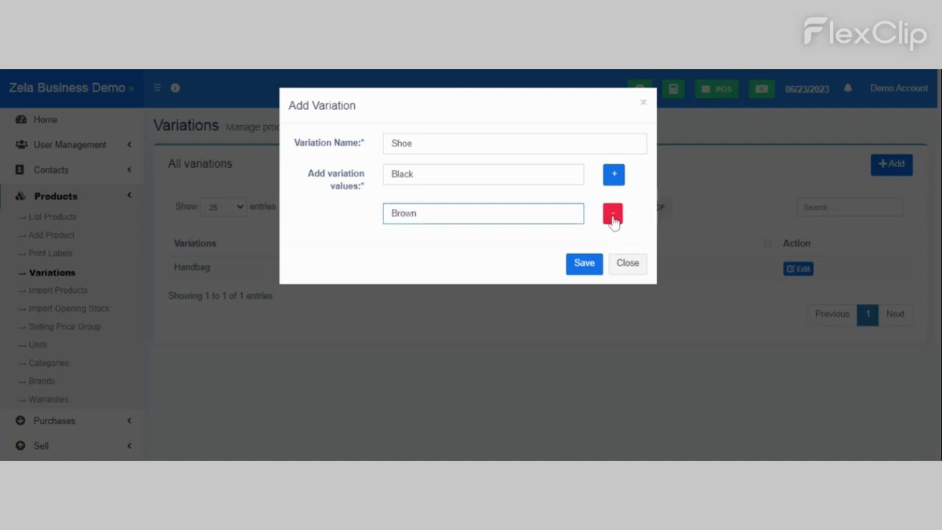
left_click(616, 184)
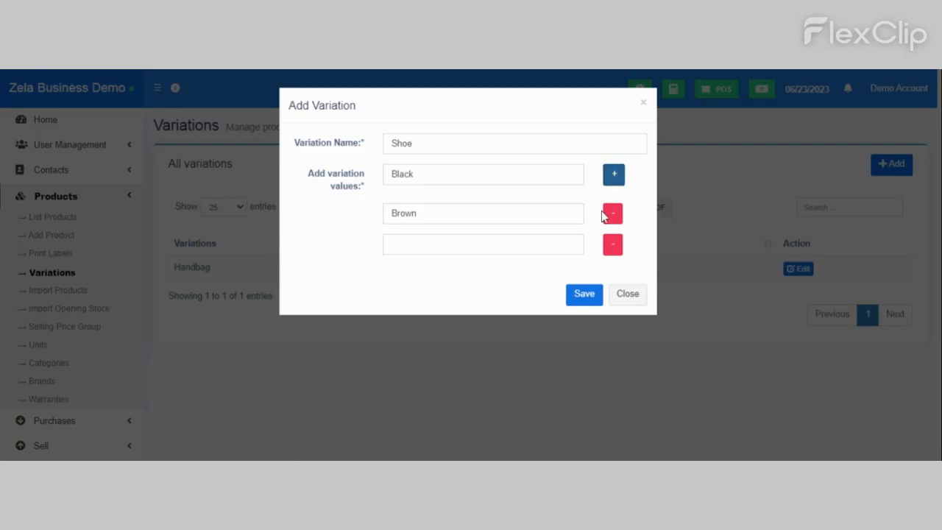
left_click(389, 244)
type("Grey")
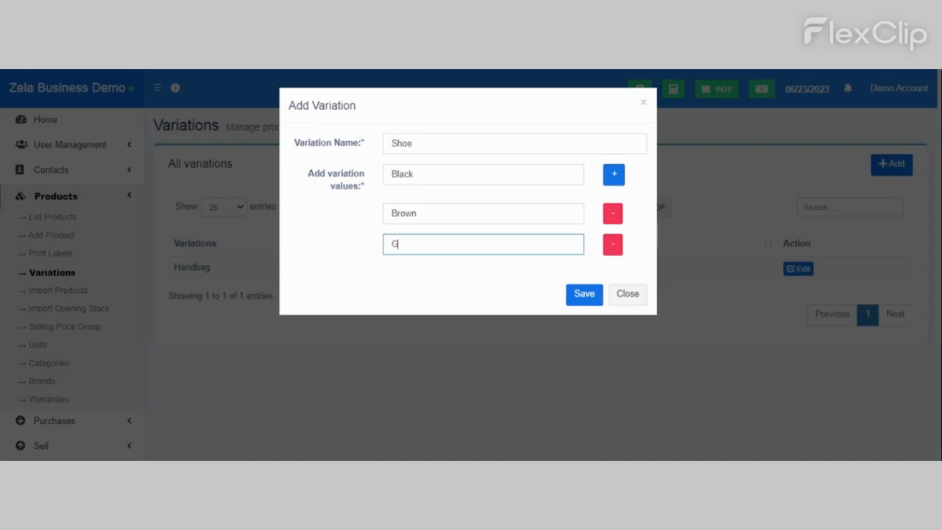
left_click(587, 301)
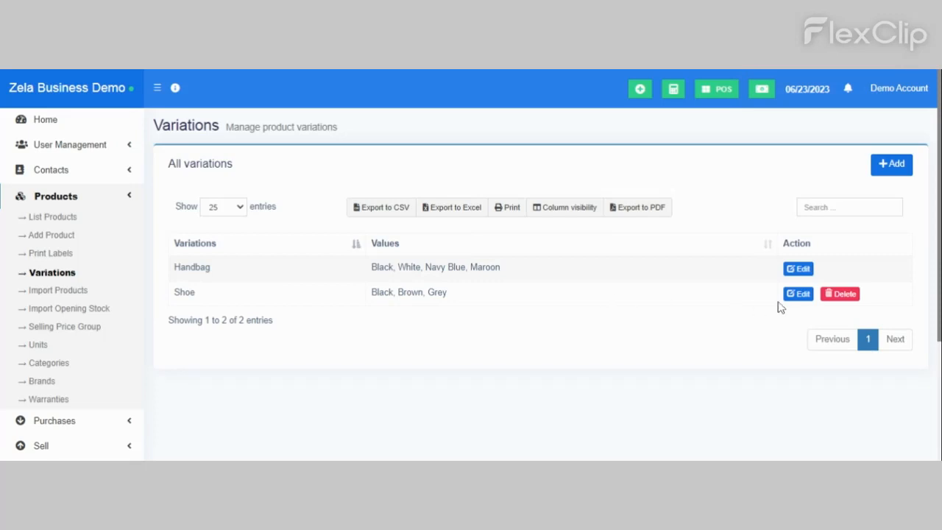
- Open the Shoe variation's edit form to review its values, and close it without updating
left_click(800, 303)
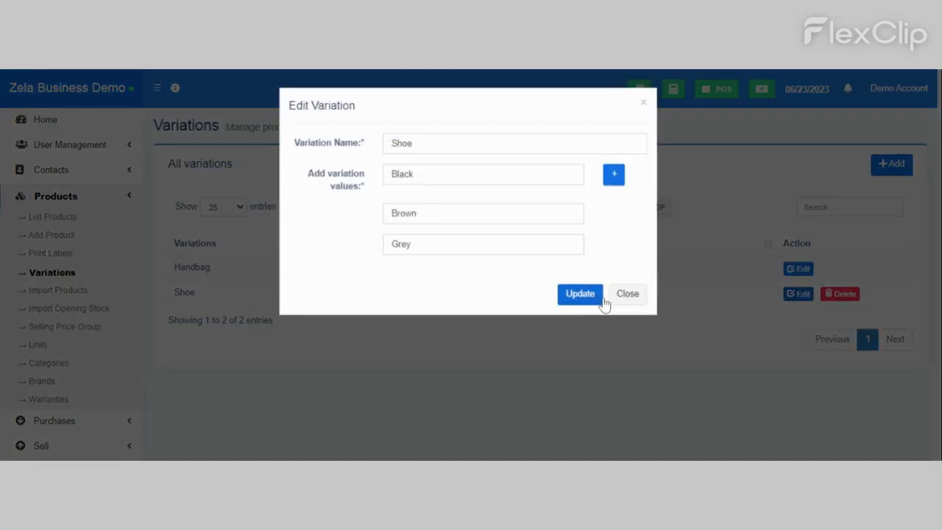
left_click(625, 301)
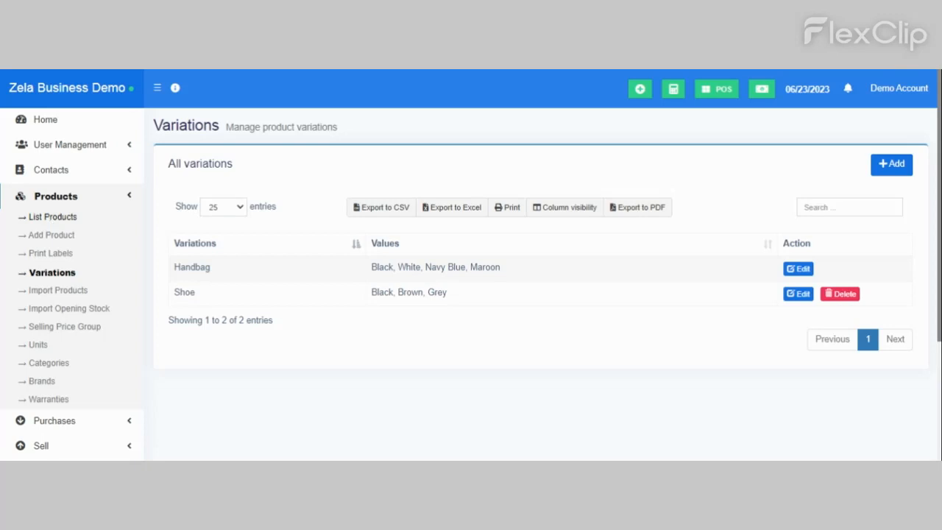
- Open the product list and look through the existing products and their types
left_click(52, 217)
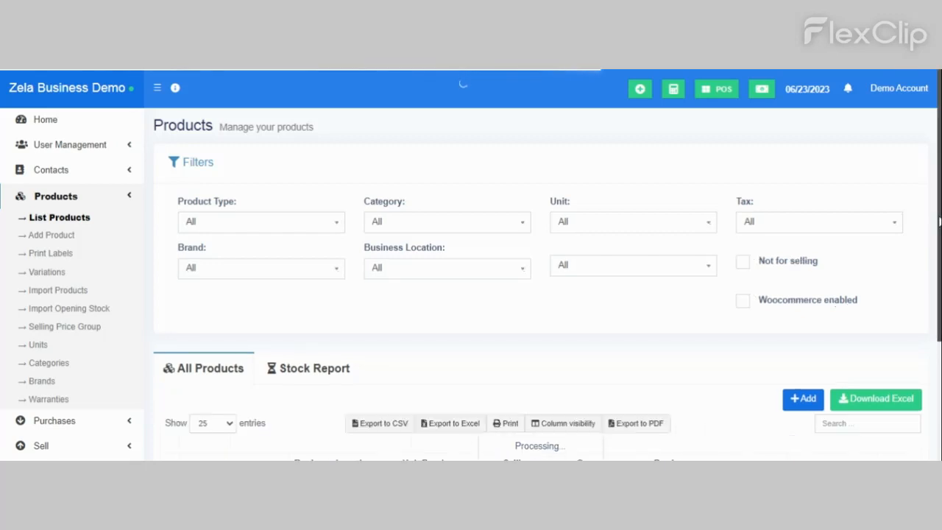
scroll(932, 302, "down", 2)
scroll(932, 302, "down", 2)
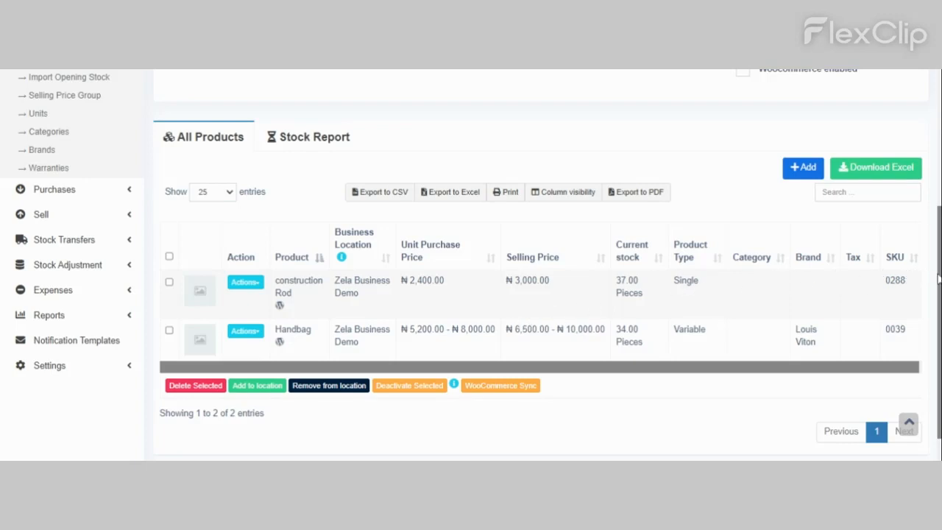
left_click_drag(939, 279, 938, 159)
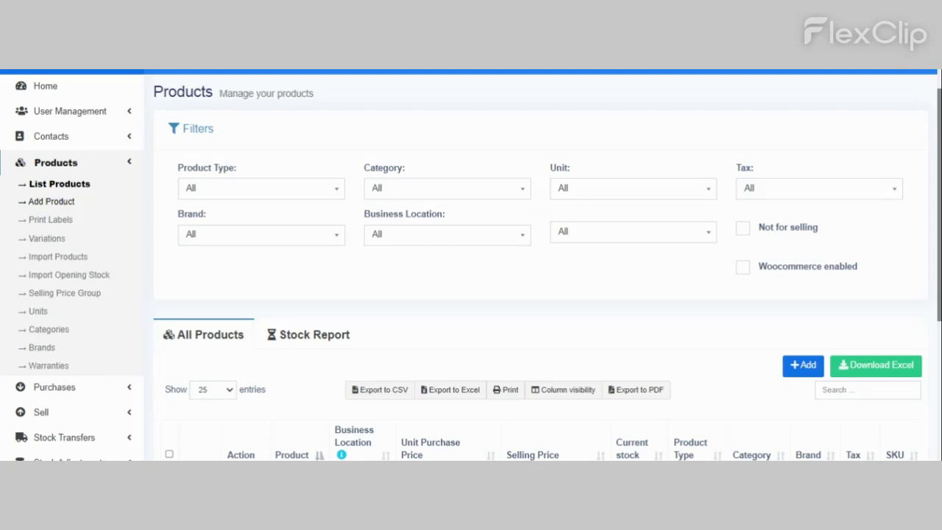
- Start a new product named shoe and set its barcode type to Code 39 (C39)
left_click(52, 202)
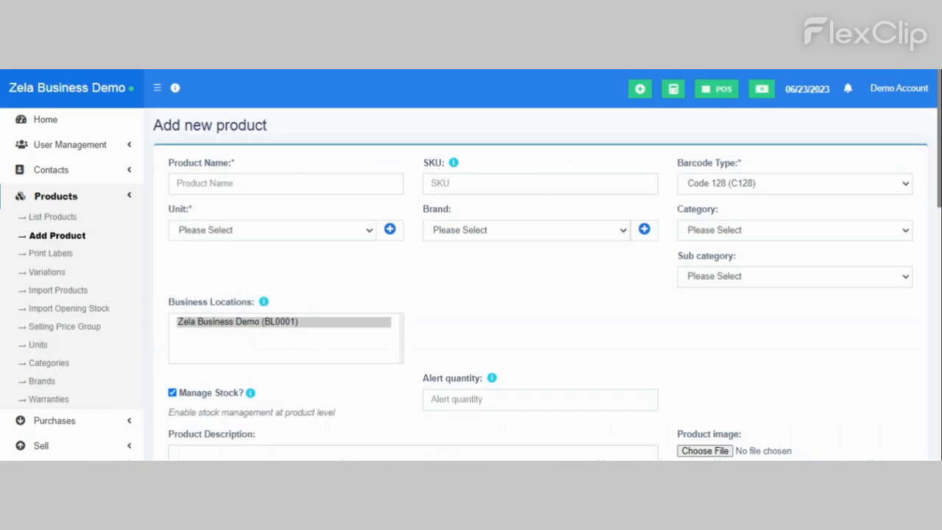
left_click(276, 191)
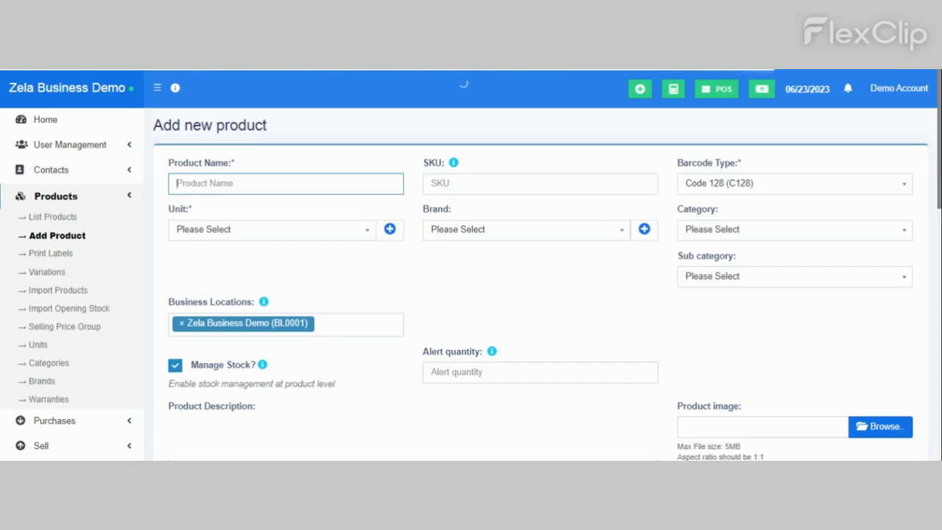
type("sh")
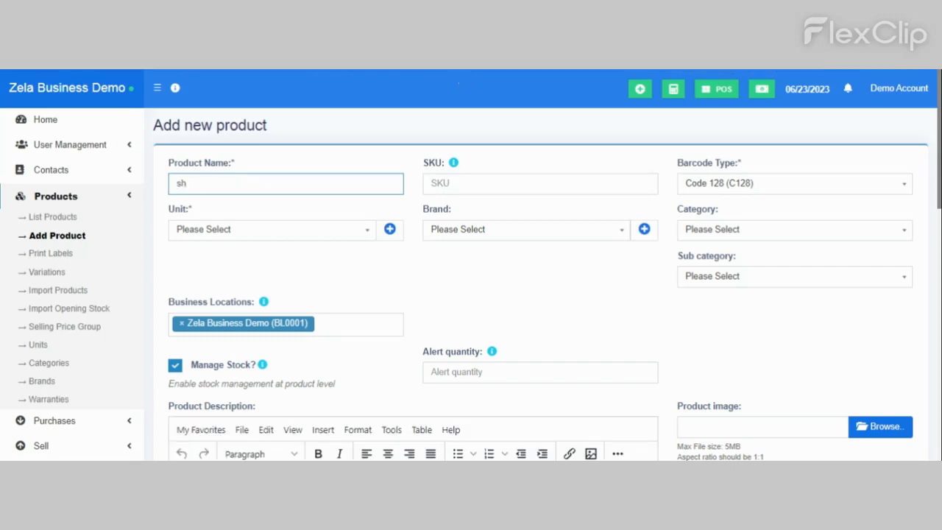
type("oe")
left_click(368, 239)
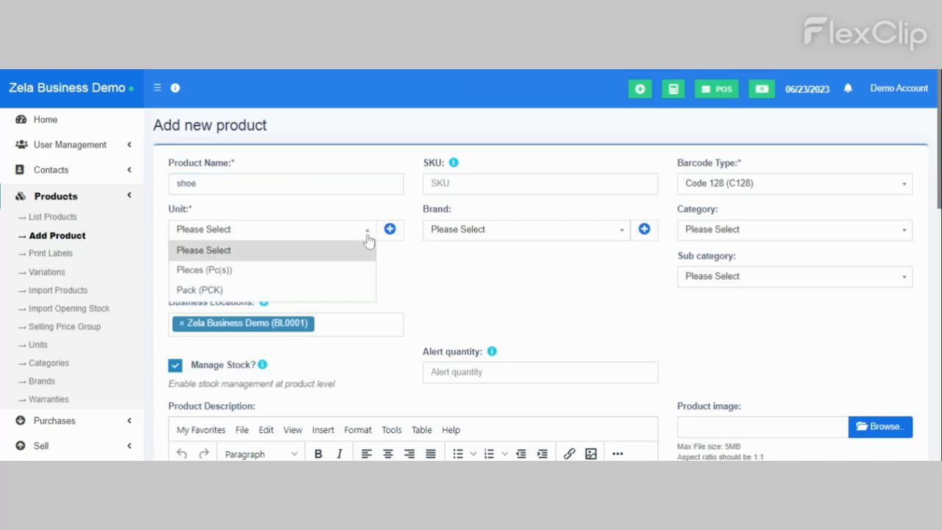
left_click(466, 281)
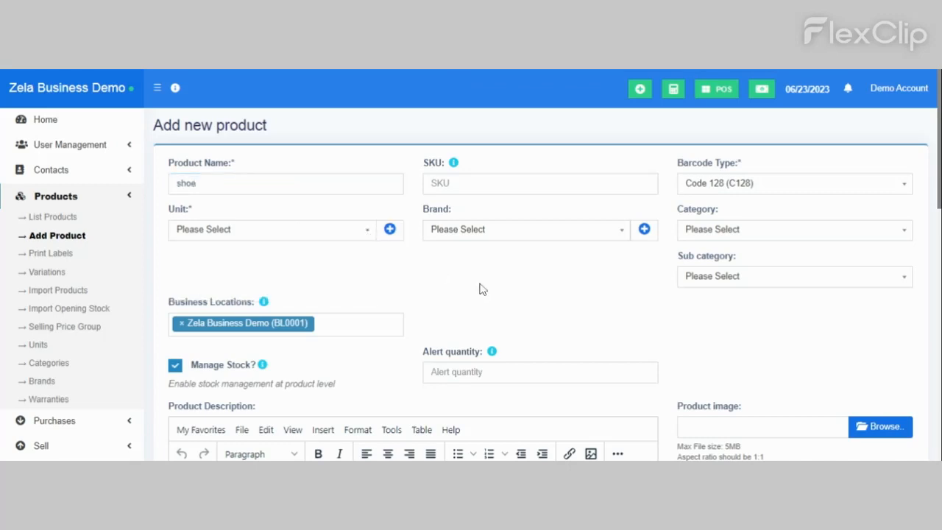
left_click(727, 193)
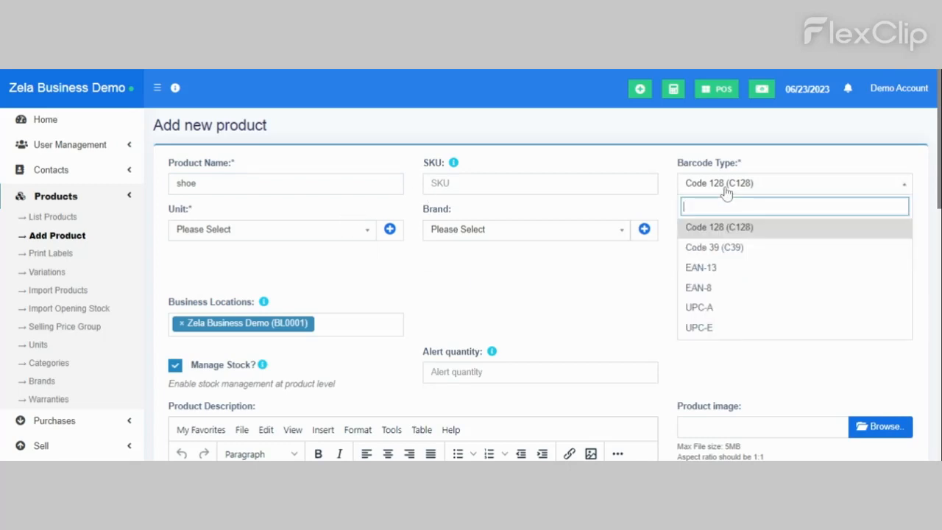
left_click(707, 249)
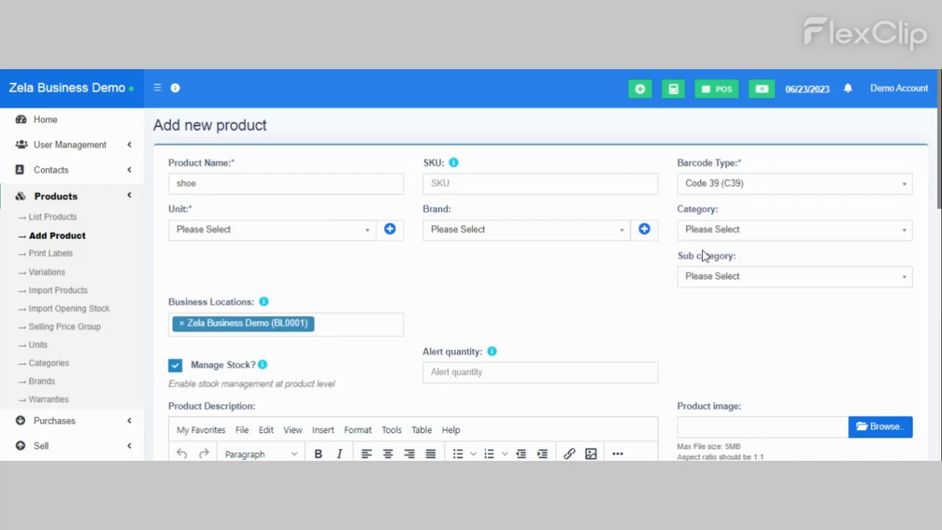
- Create a unit for the product with name Pair, short name Pair and decimals not allowed, and save it
left_click(333, 232)
left_click(290, 269)
left_click(385, 237)
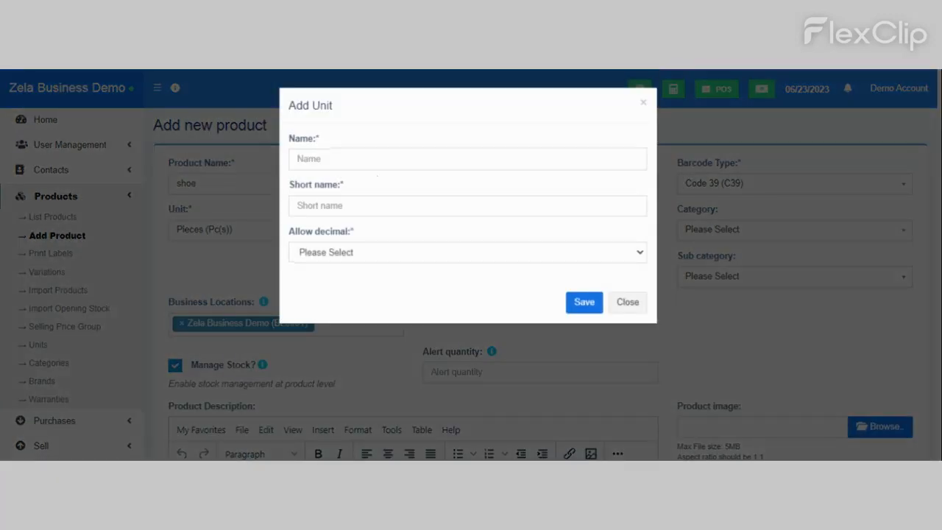
type("Pair")
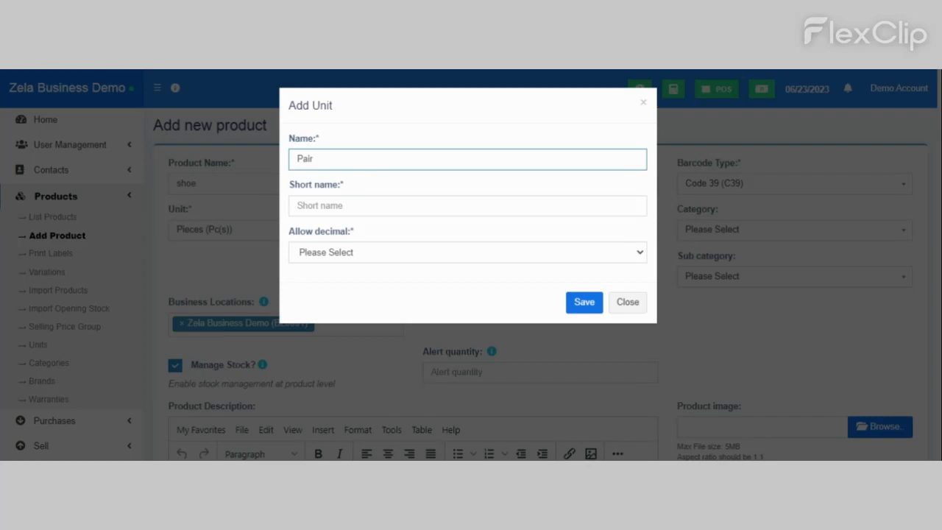
key("Tab")
type("Pair")
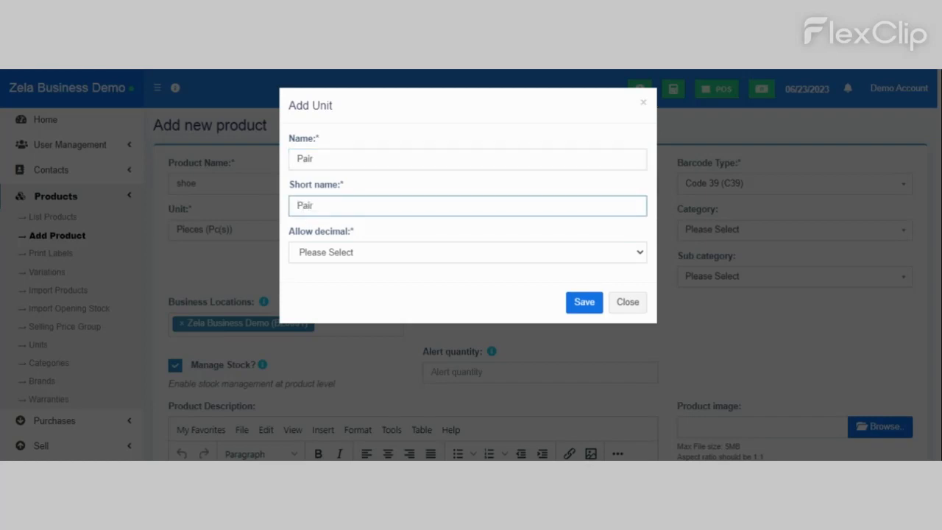
left_click(406, 256)
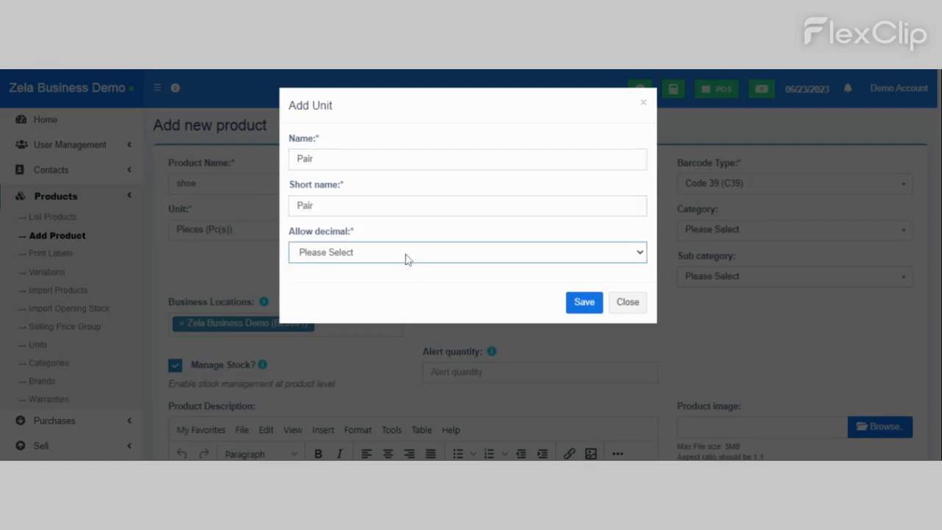
key("n")
left_click(587, 305)
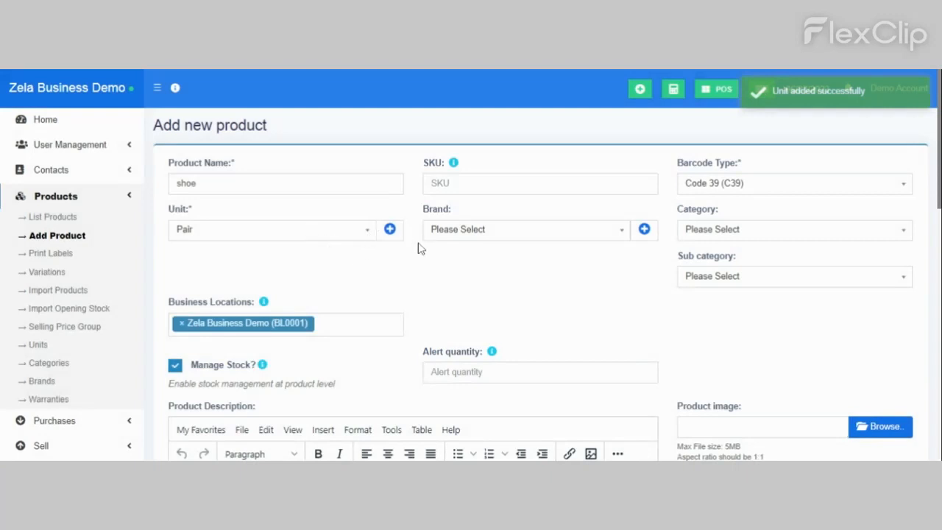
- Set the product's brand to Louis Viton and its alert quantity to 10
left_click(620, 229)
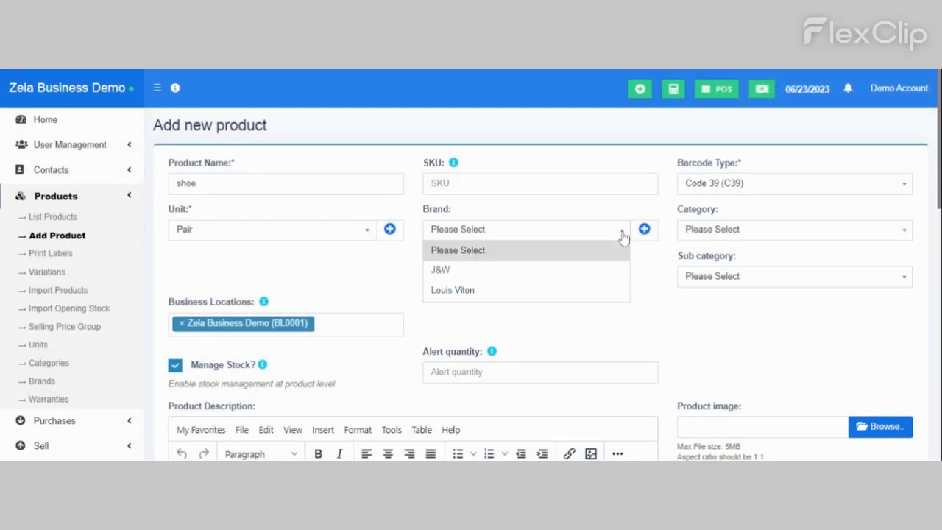
left_click(491, 297)
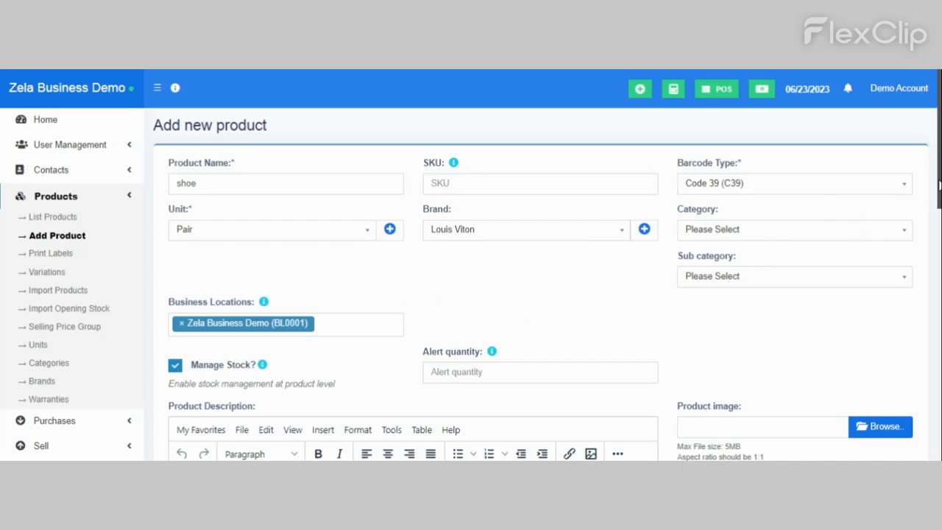
left_click_drag(939, 186, 940, 259)
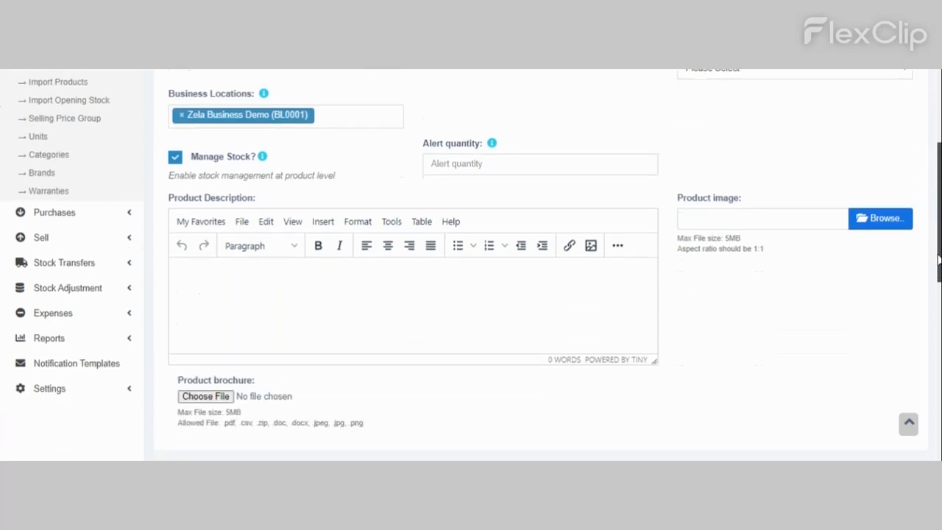
left_click(526, 163)
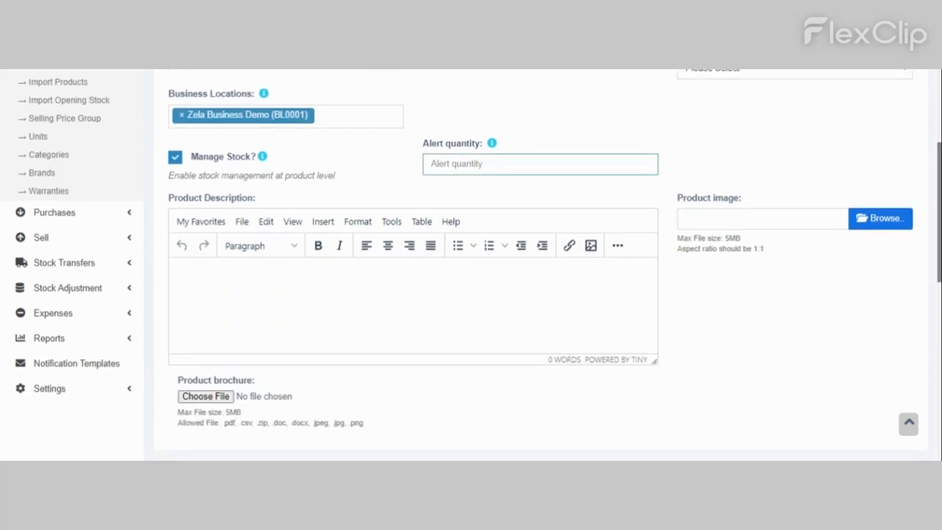
type("10")
- Enter the product description "this is a branded shoe"
left_click_drag(939, 184, 938, 216)
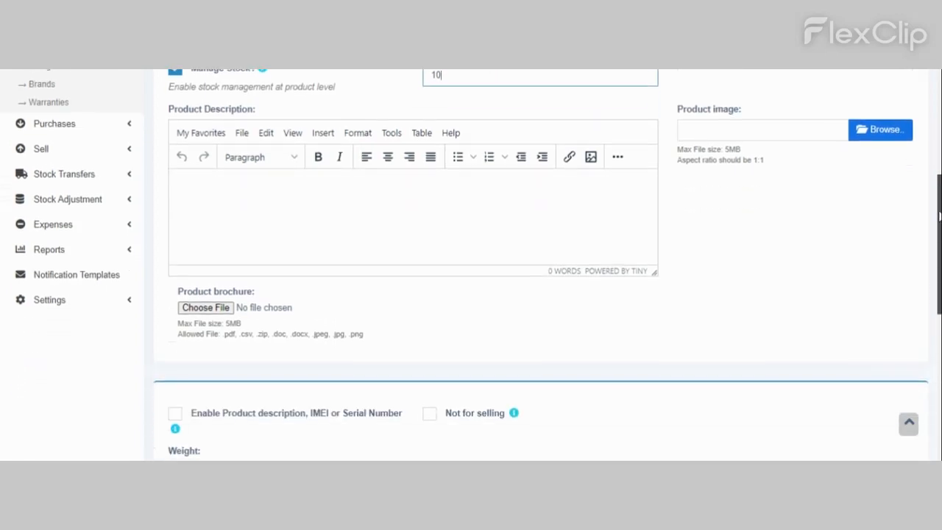
left_click(343, 201)
type("thi")
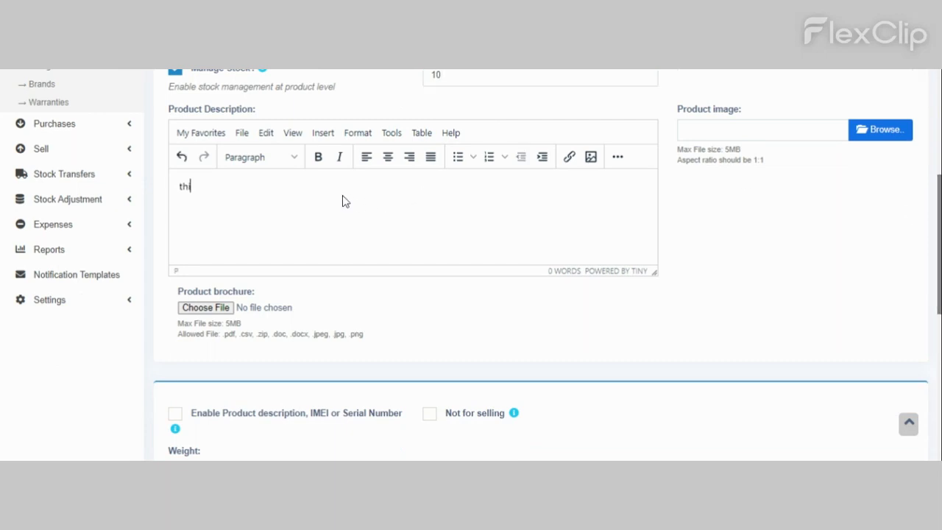
type("s is a br")
type("nnded shoe")
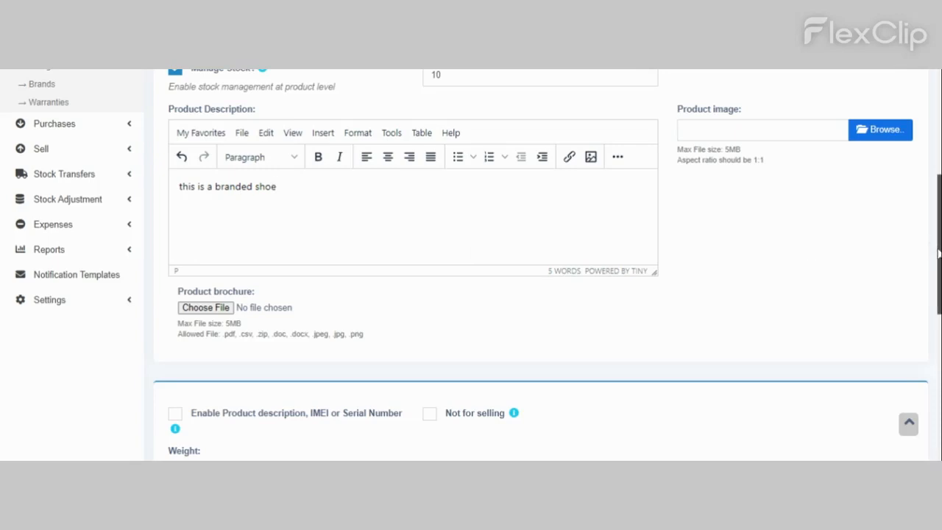
left_click_drag(935, 249, 938, 345)
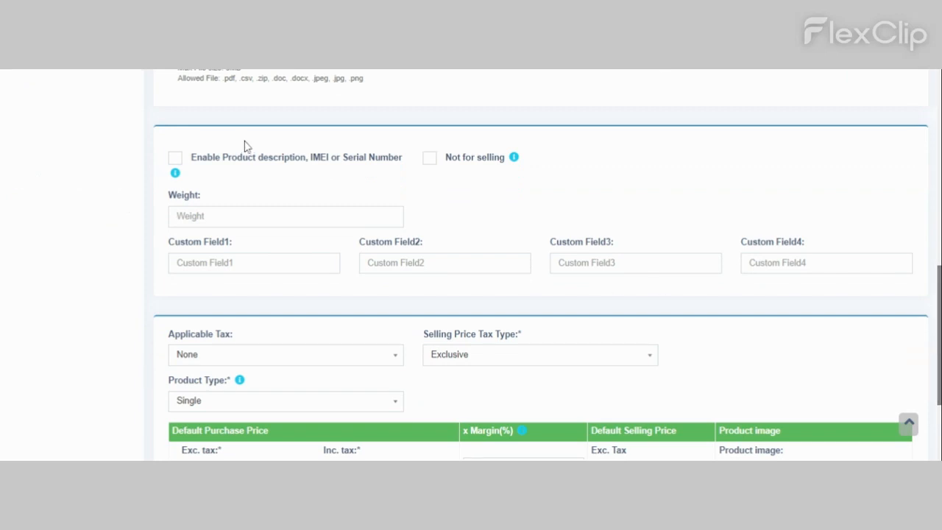
- Enable product description, IMEI or serial number for the shoe, and make it a Variable product with the Shoe variation
left_click(174, 164)
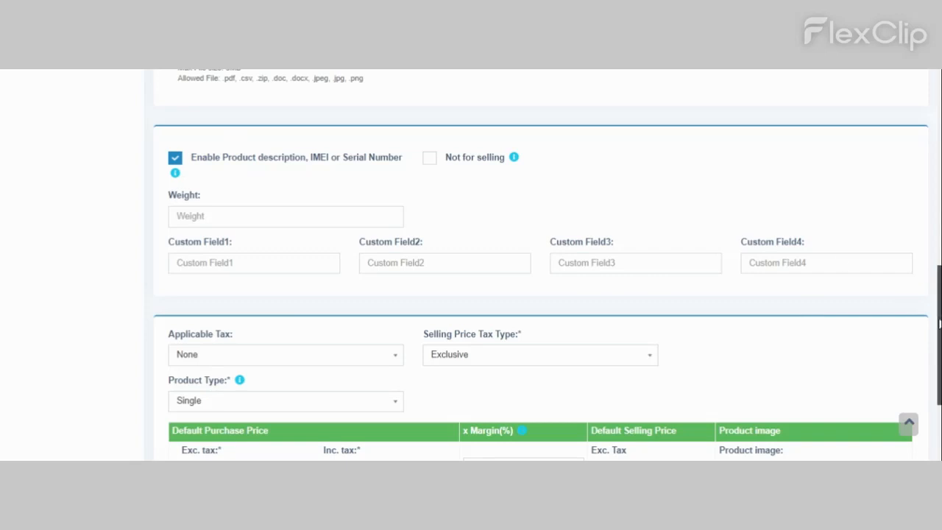
left_click_drag(939, 324, 939, 390)
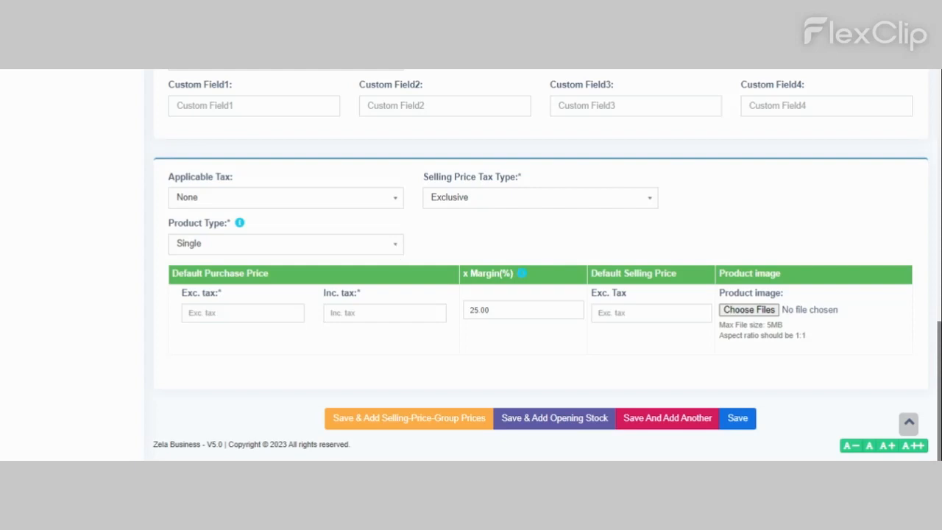
left_click(395, 247)
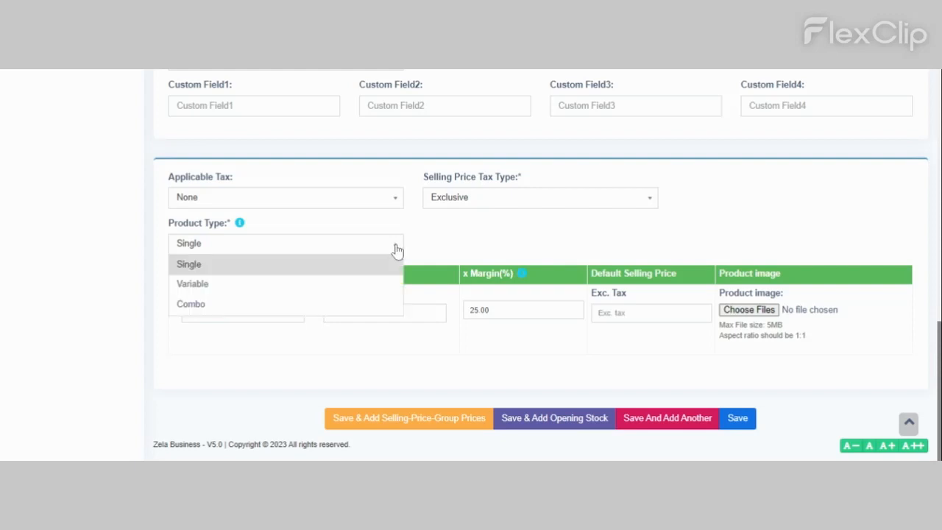
left_click(284, 286)
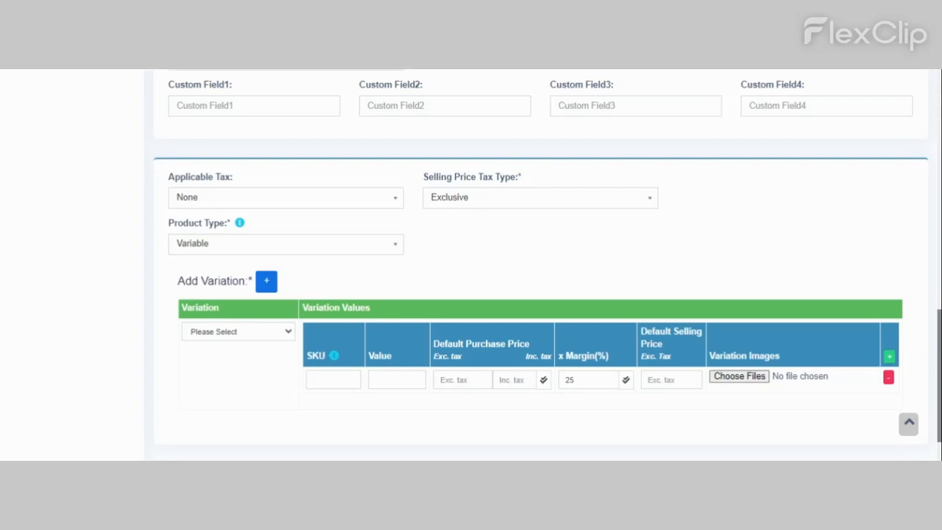
left_click(289, 335)
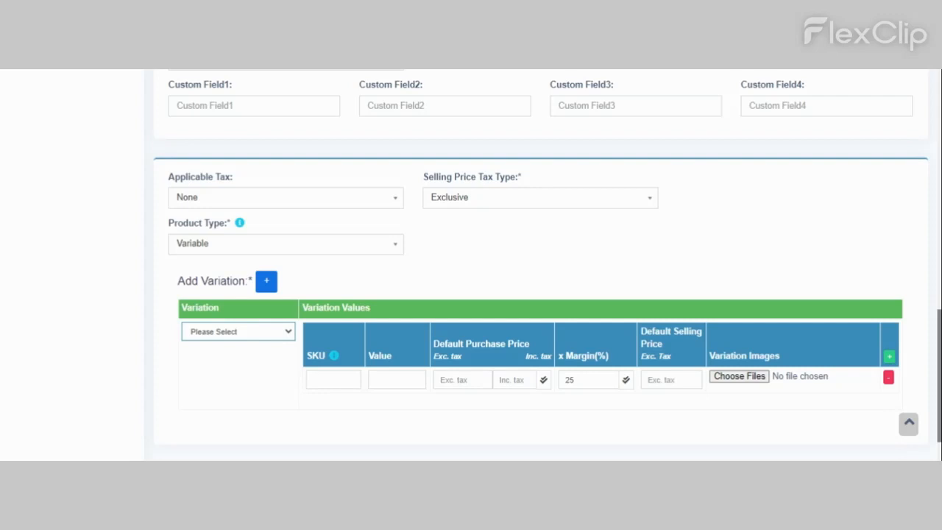
left_click(221, 357)
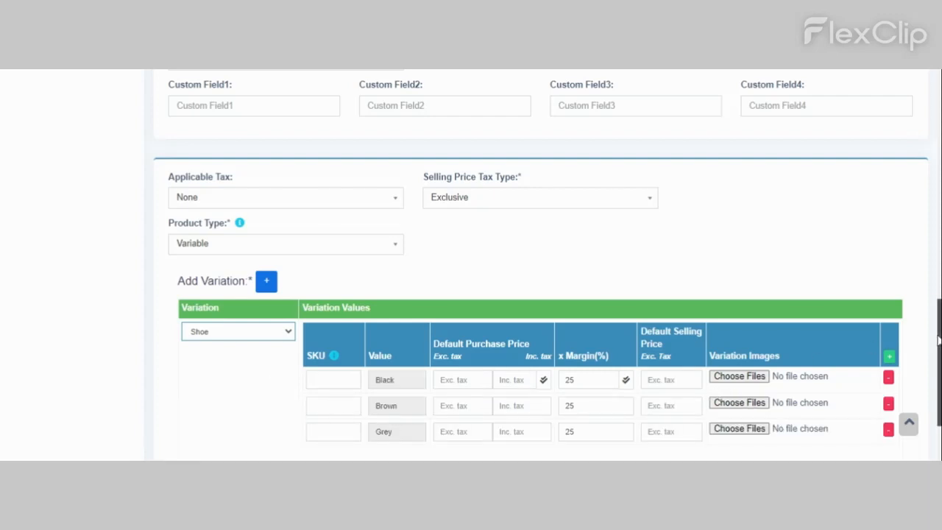
- Set the purchase prices excluding tax to 9600 for Black, 10400 for Brown and 8500 for Grey, and save the product
scroll(938, 354, "down", 1)
scroll(938, 353, "down", 1)
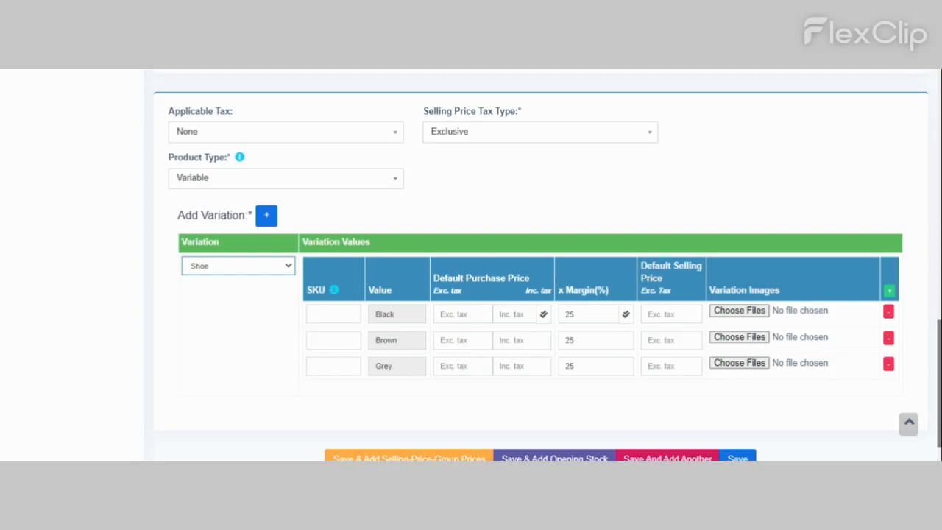
left_click(453, 315)
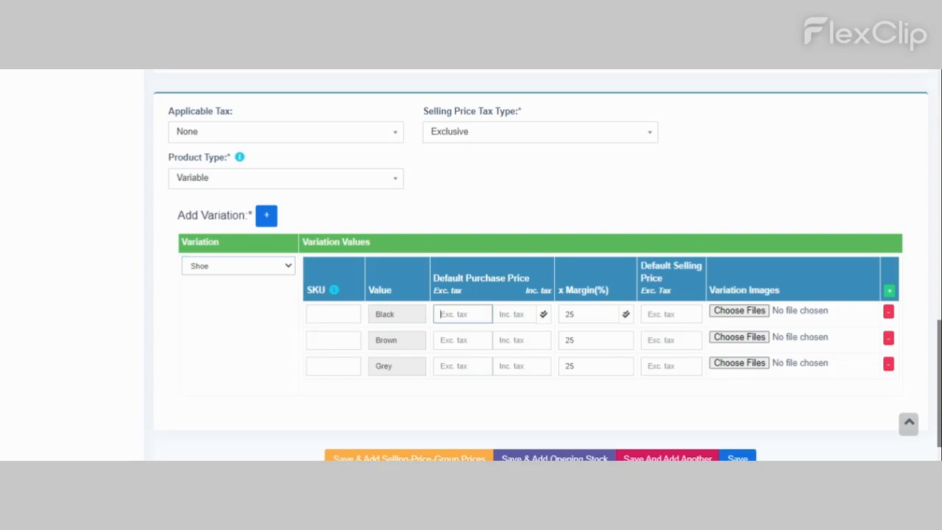
left_click(440, 340)
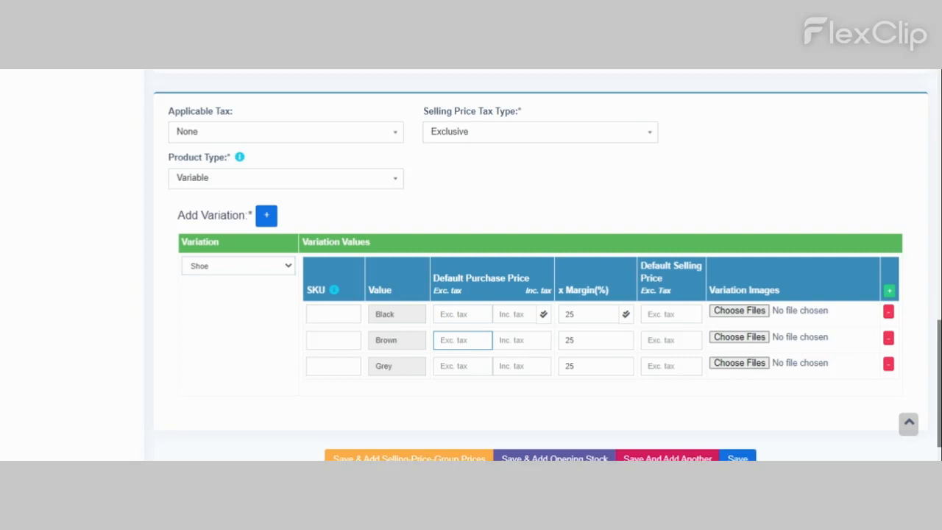
type("10400")
left_click(461, 314)
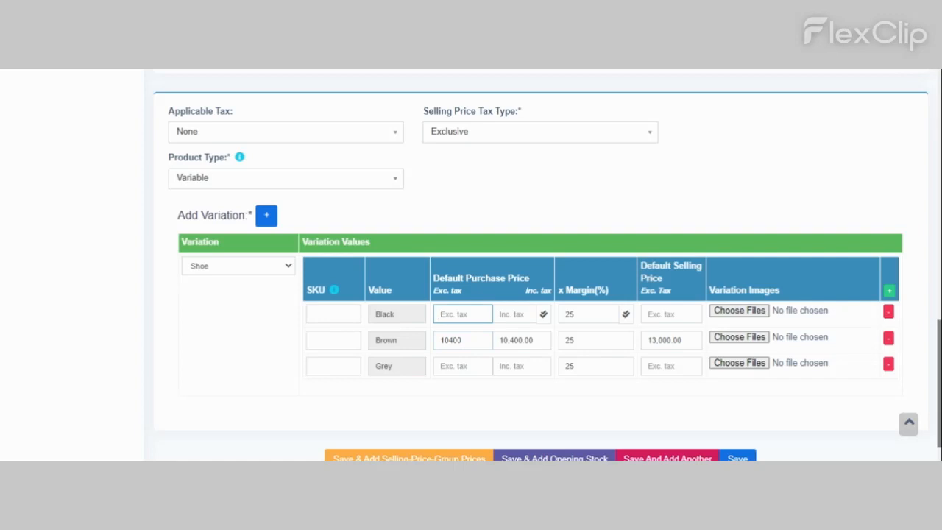
type("9600")
left_click(462, 366)
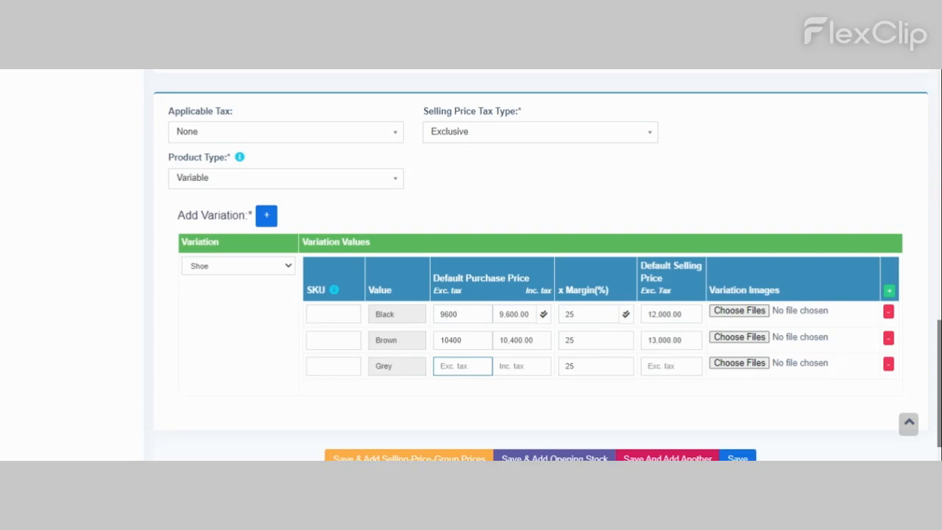
type("8500")
left_click(599, 418)
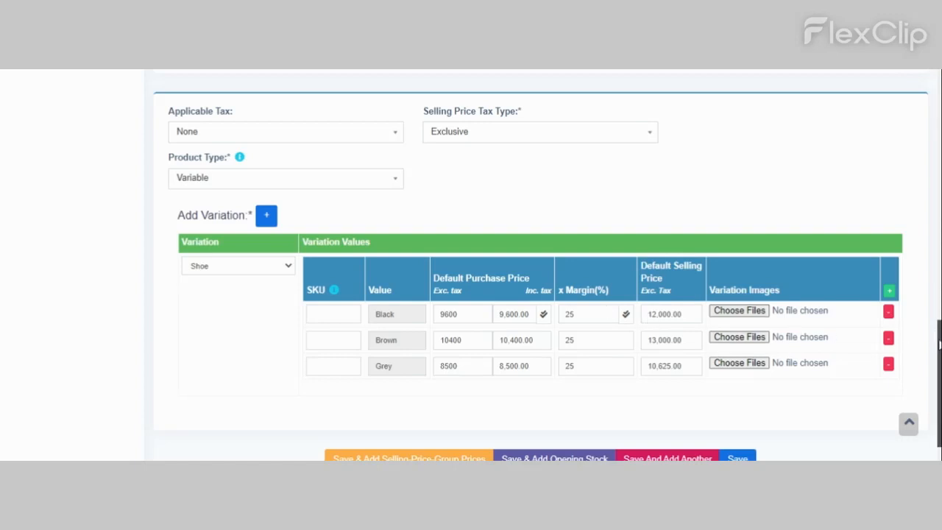
scroll(939, 382, "down", 1)
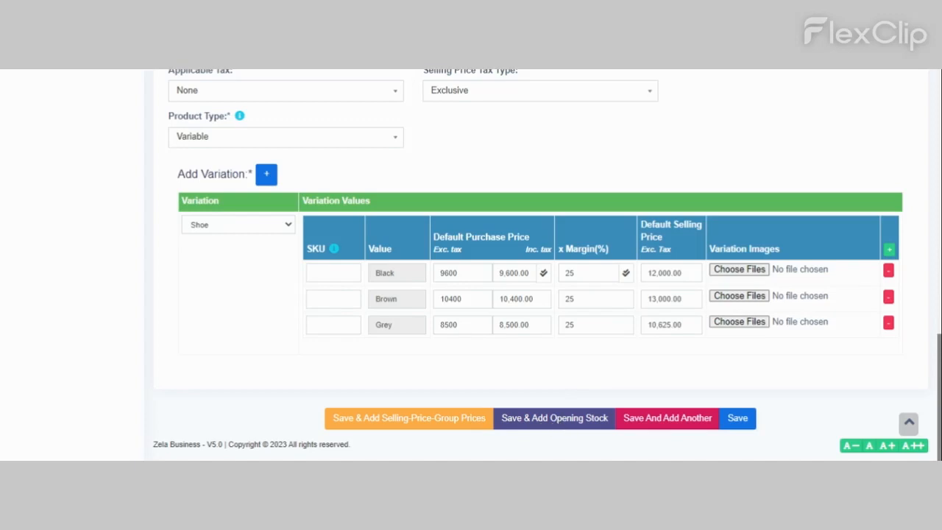
left_click(554, 419)
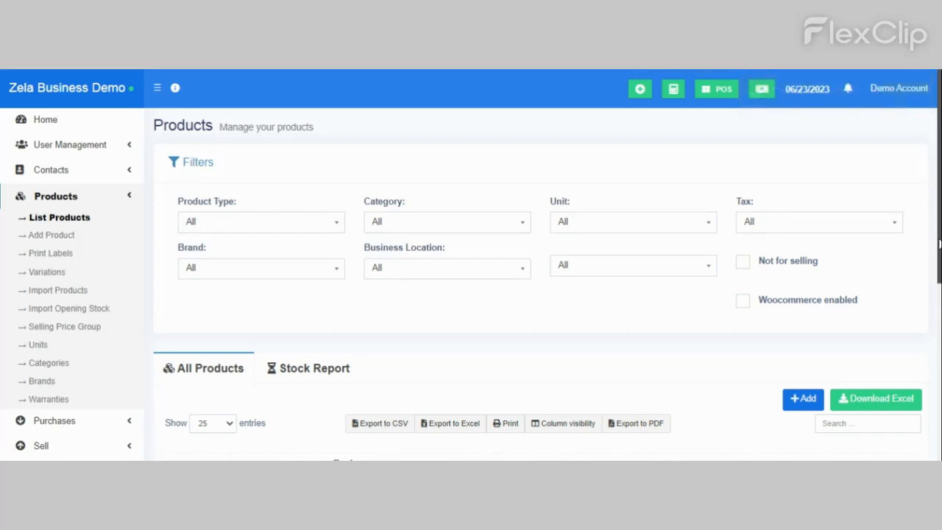
scroll(935, 280, "down", 3)
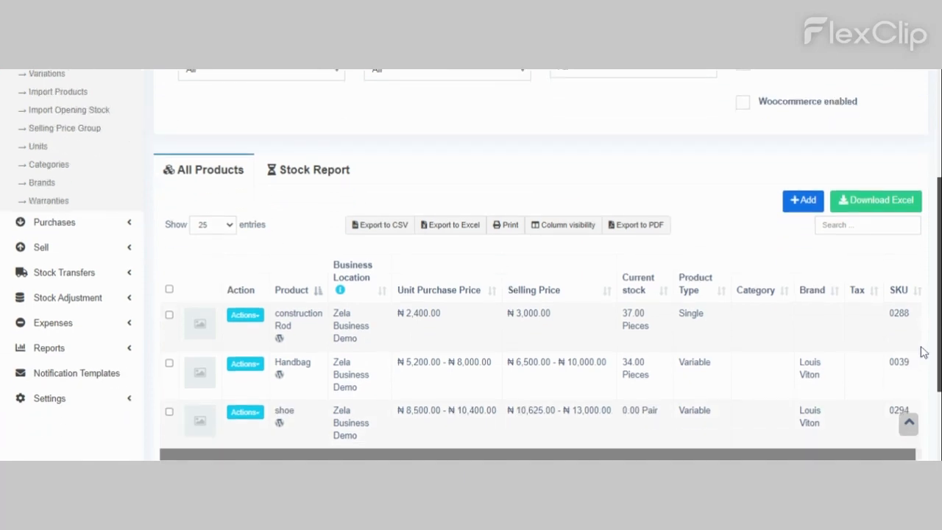
scroll(923, 353, "down", 1)
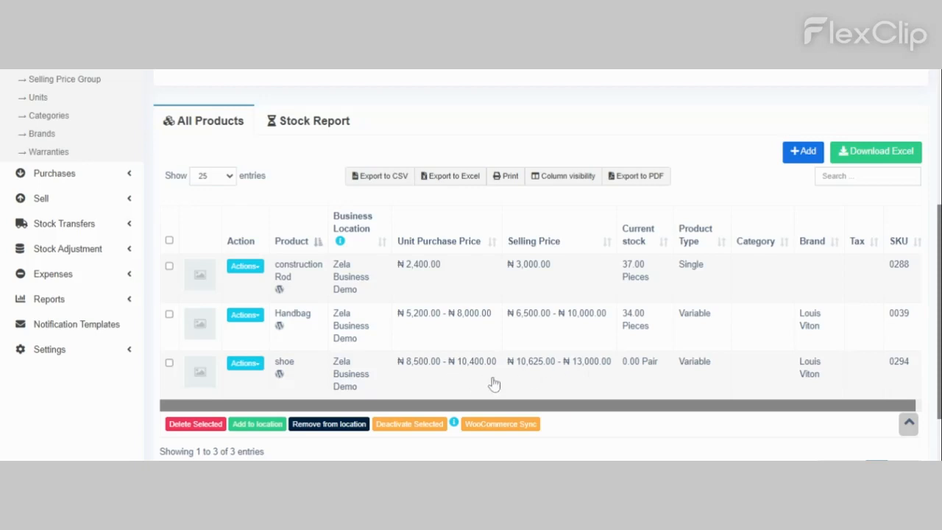
left_click(258, 366)
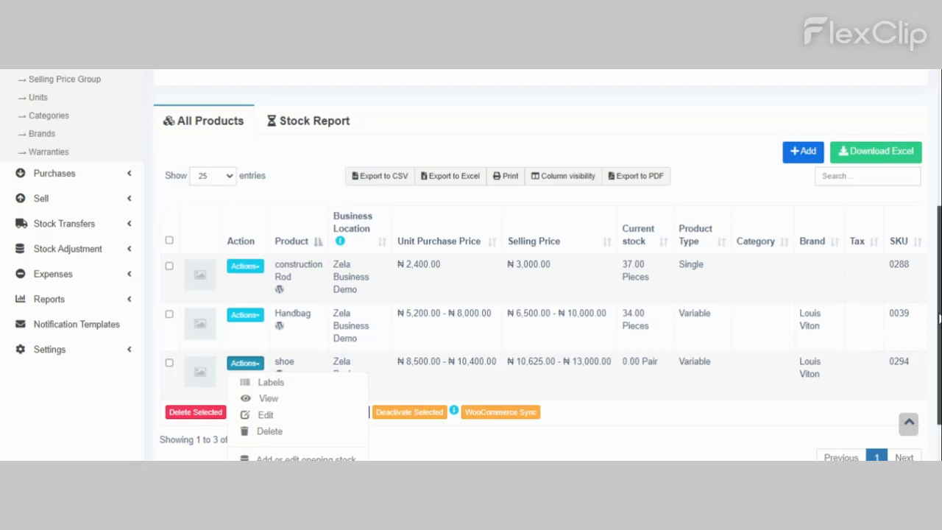
scroll(939, 321, "down", 2)
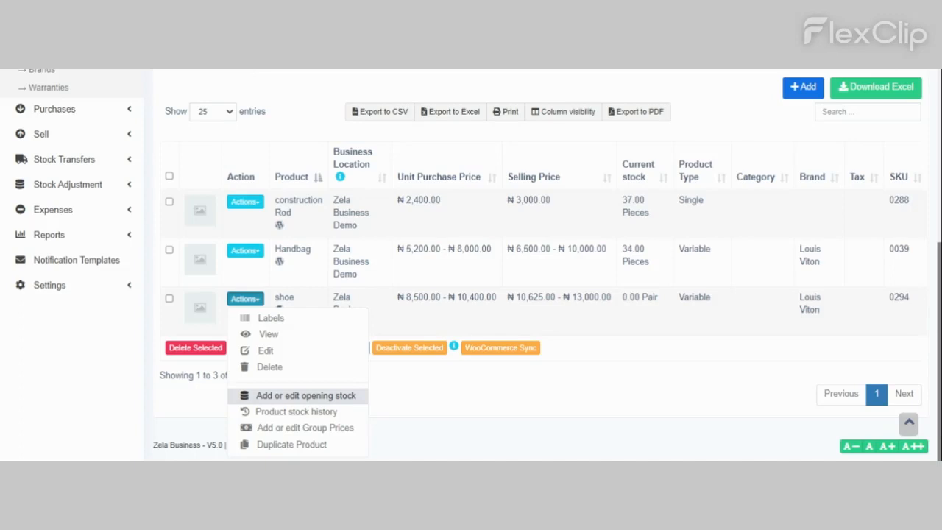
left_click(327, 401)
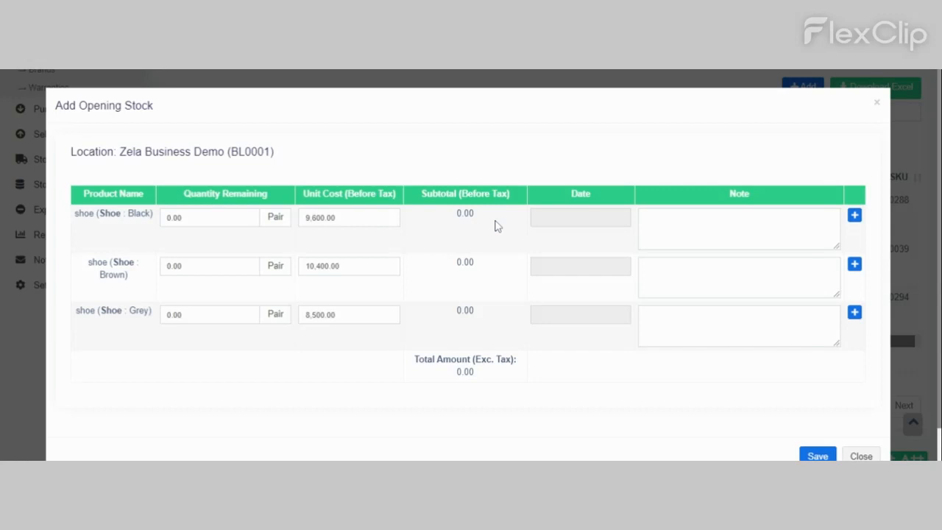
left_click(211, 218)
type("20")
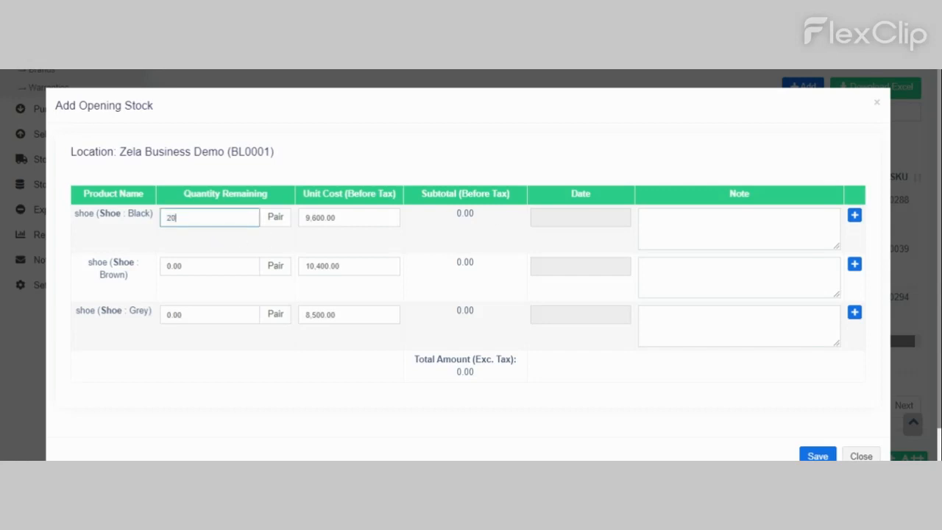
left_click(193, 264)
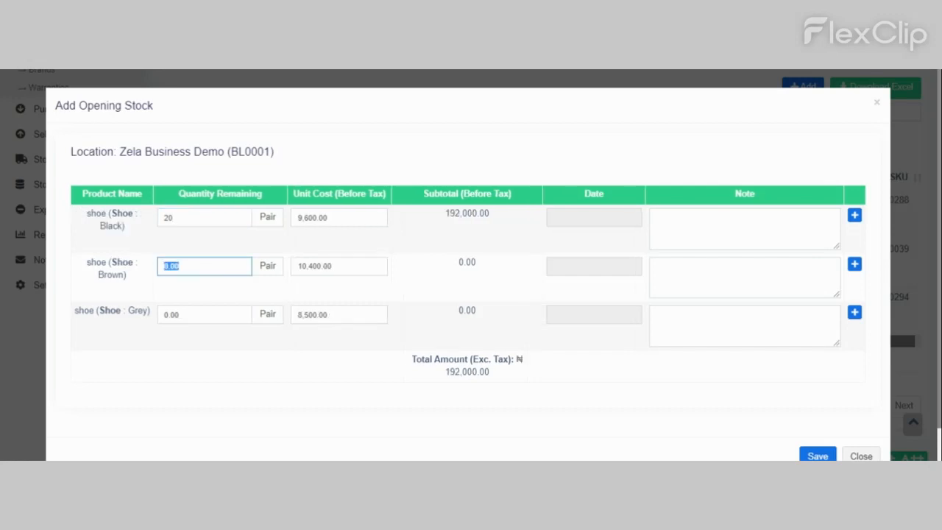
type("15")
left_click(190, 314)
type("12")
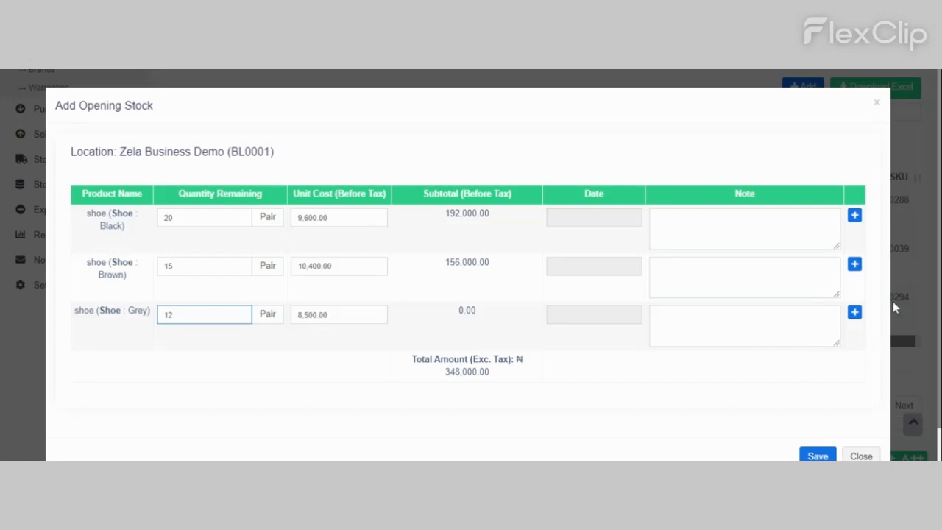
left_click(940, 268)
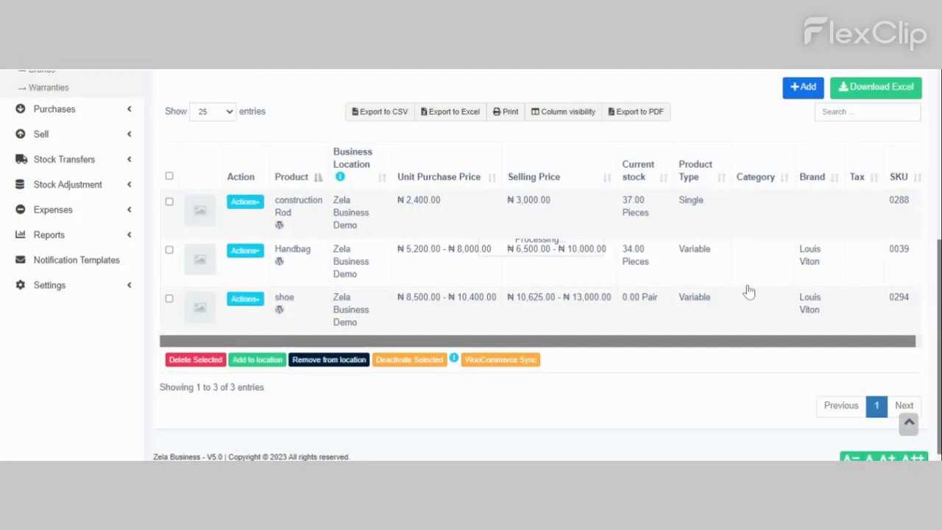
- Add opening stock for the shoe product of 20 pairs for Black, 15 for Brown and 12 for Grey, and save it
left_click(261, 303)
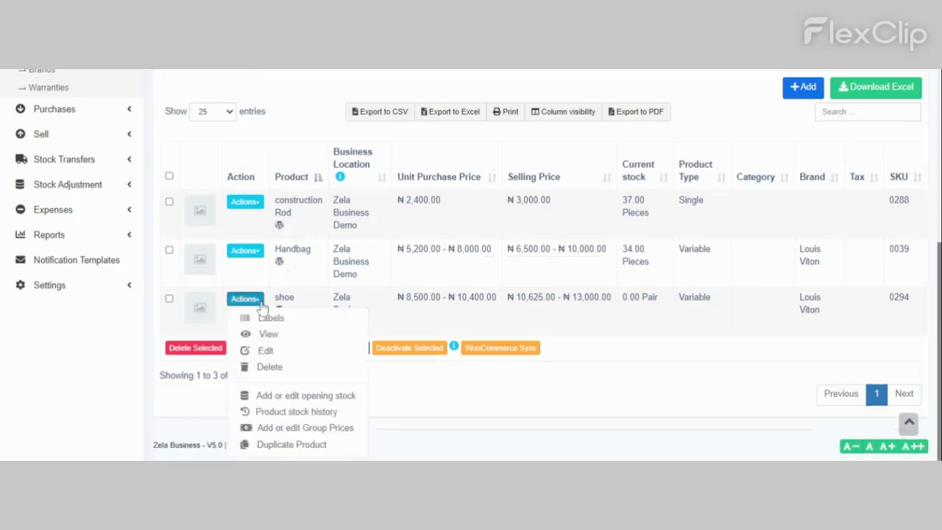
left_click(289, 402)
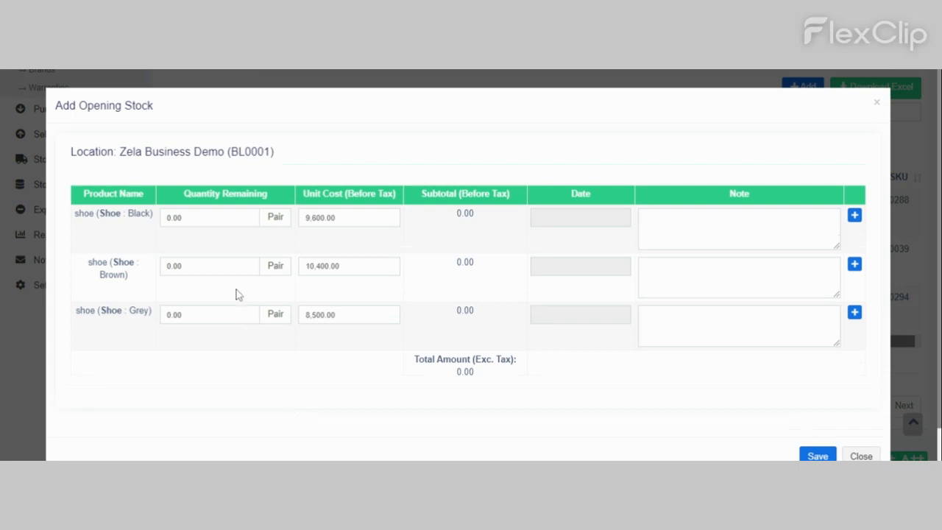
type("20")
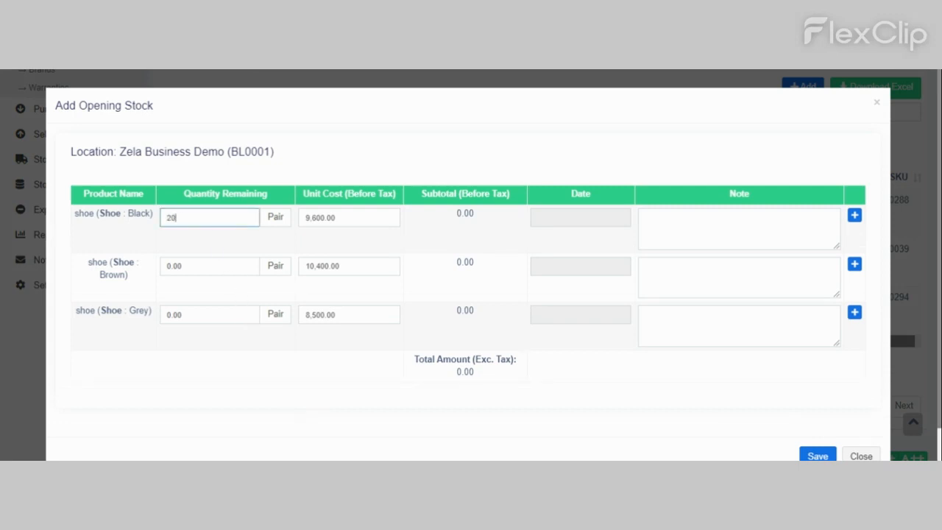
left_click(210, 266)
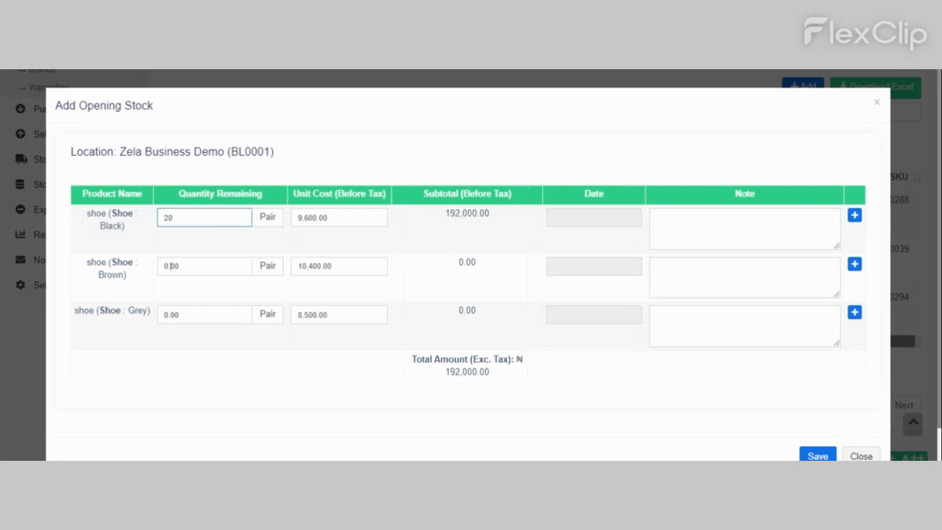
type("15")
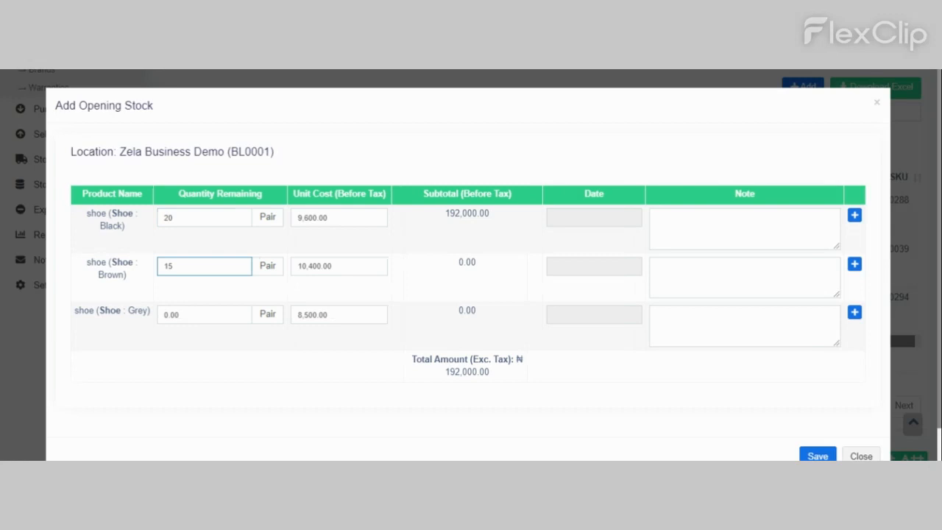
left_click(181, 313)
type("12")
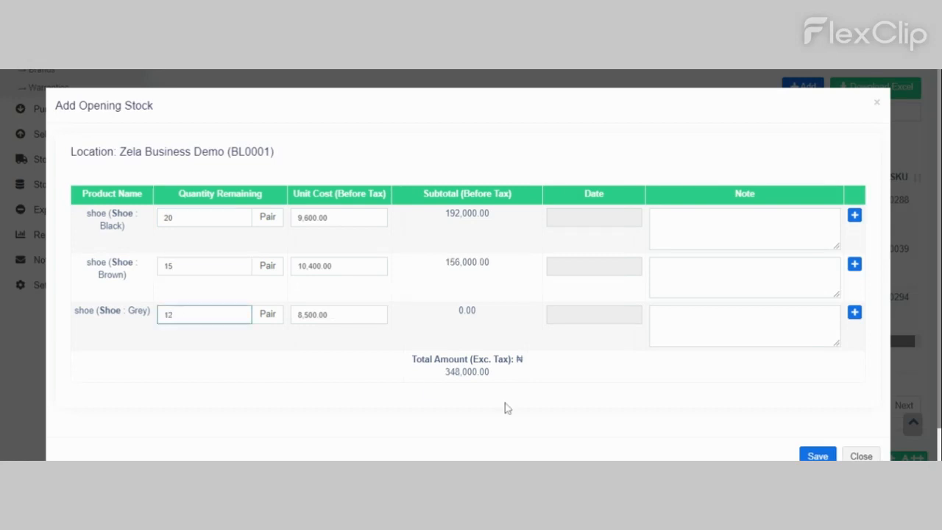
left_click(580, 398)
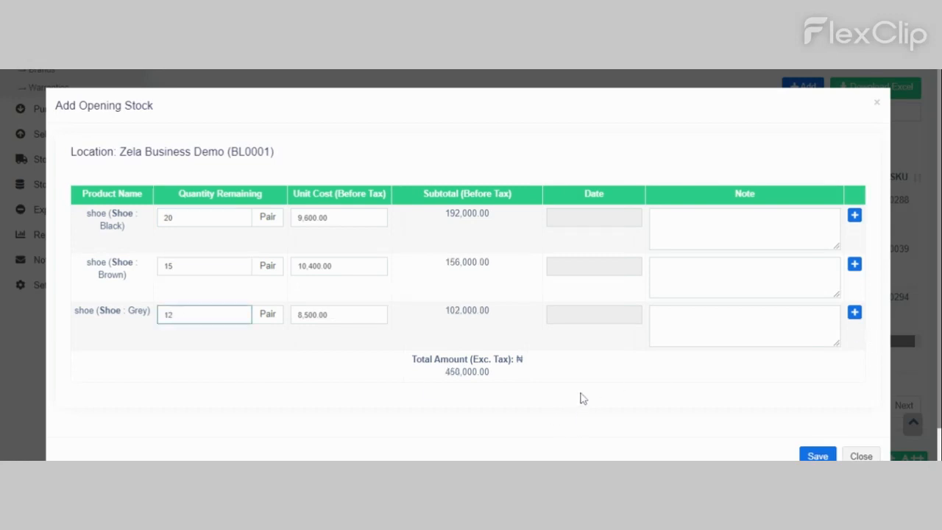
scroll(581, 399, "down", 1)
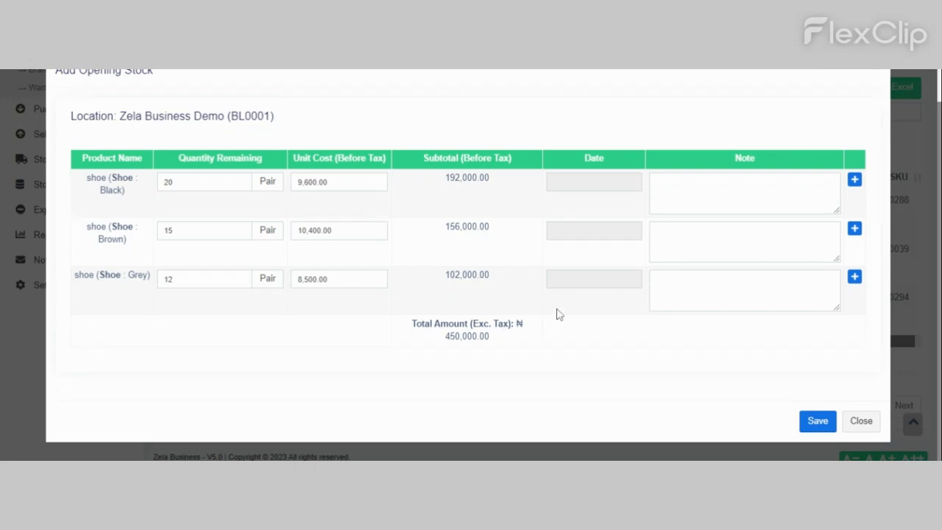
left_click(818, 426)
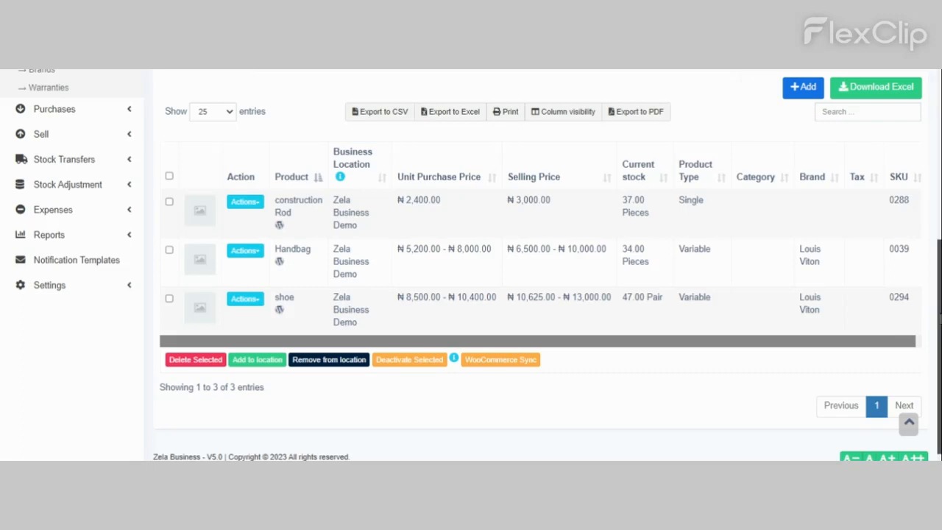
scroll(940, 318, "up", 3)
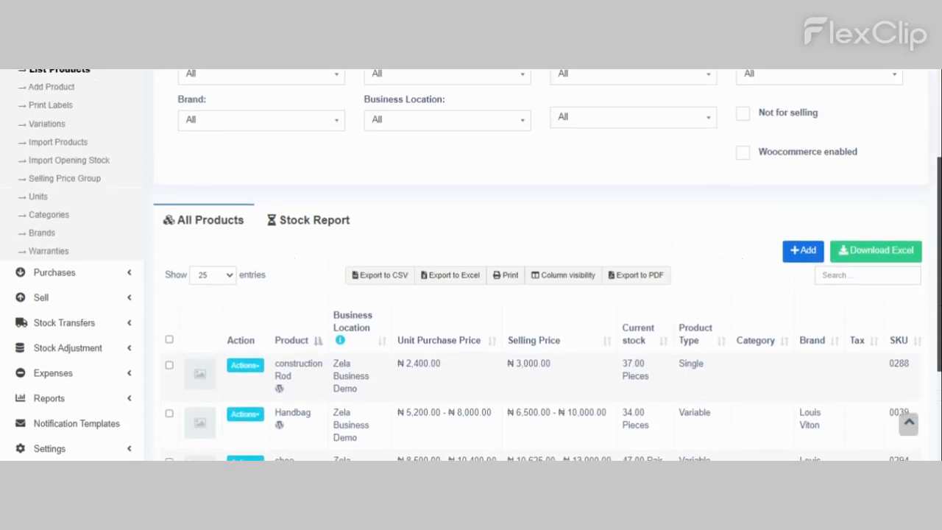
scroll(940, 318, "down", 3)
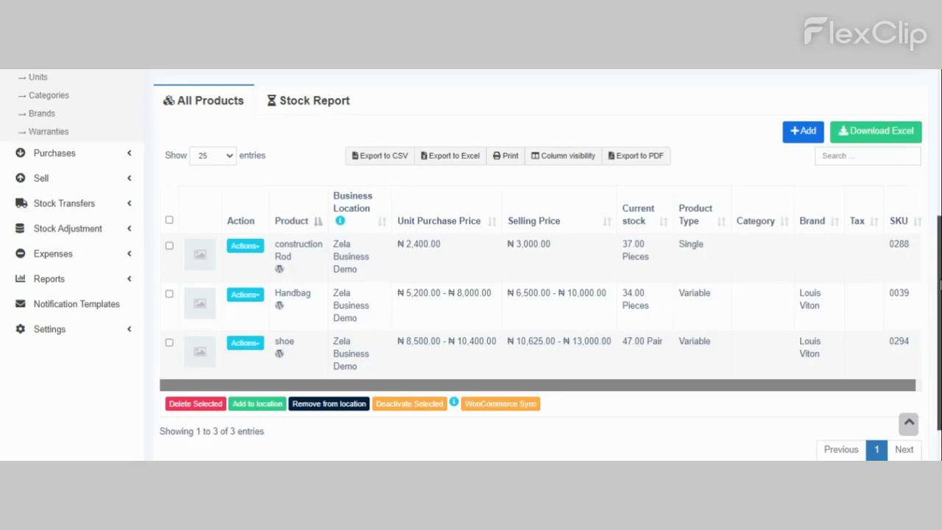
scroll(939, 287, "up", 5)
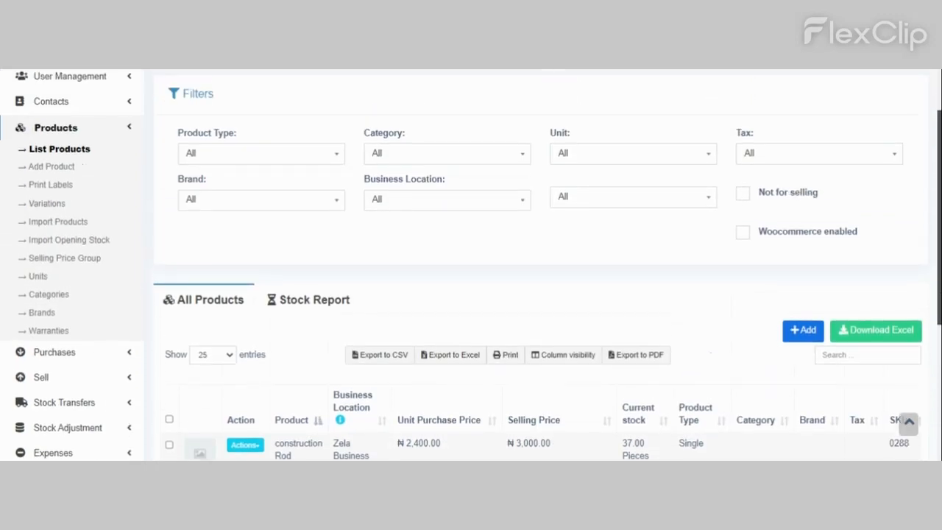
- Review the shoe's purchase prices, selling prices, current stock and product type in the product list, and return to the home dashboard
left_click_drag(940, 221, 939, 211)
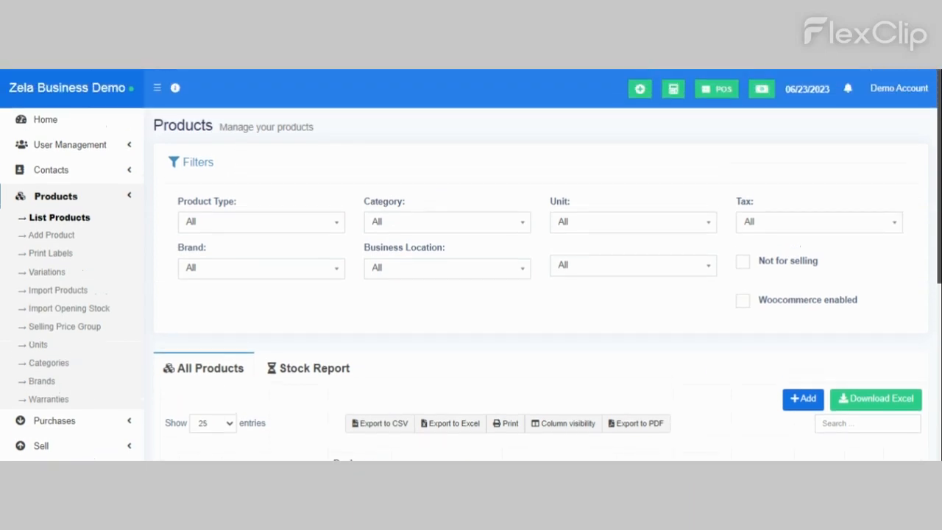
scroll(471, 265, "down", 3)
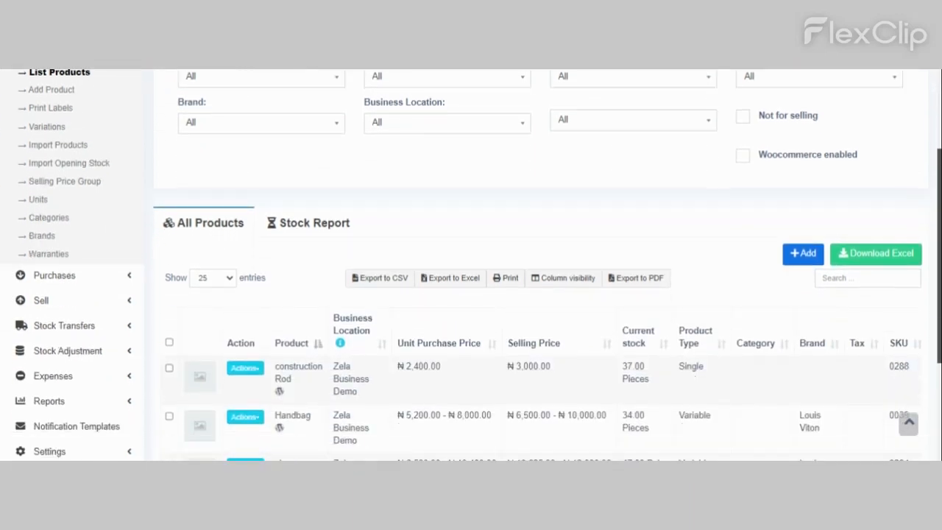
scroll(471, 265, "down", 4)
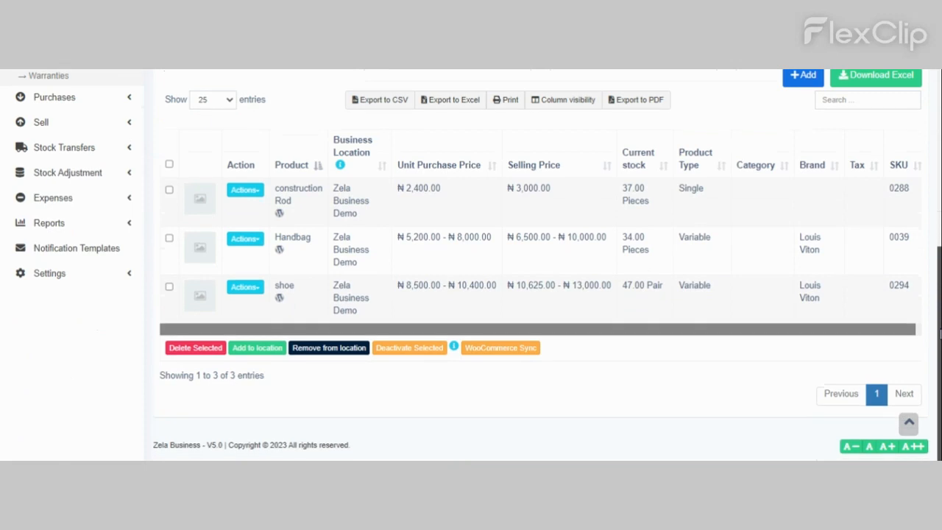
scroll(939, 335, "up", 2)
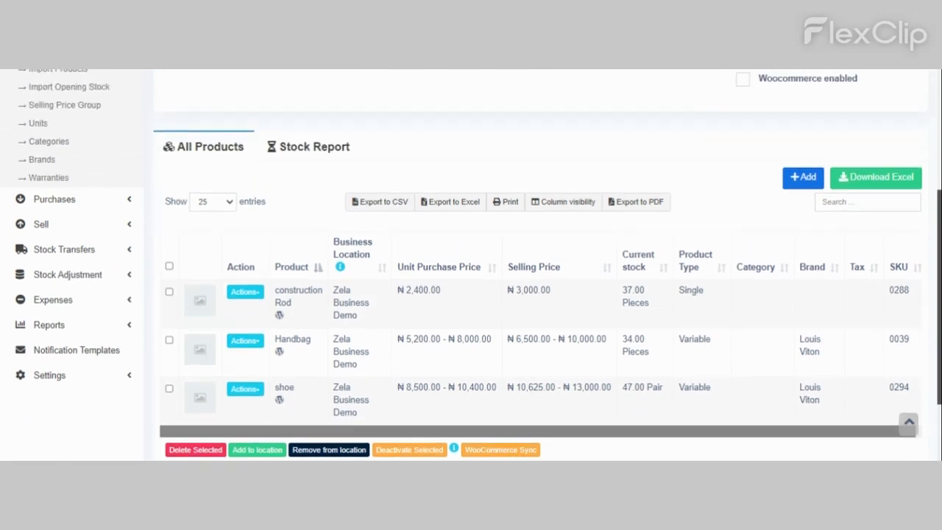
scroll(471, 265, "up", 2)
scroll(937, 147, "up", 2)
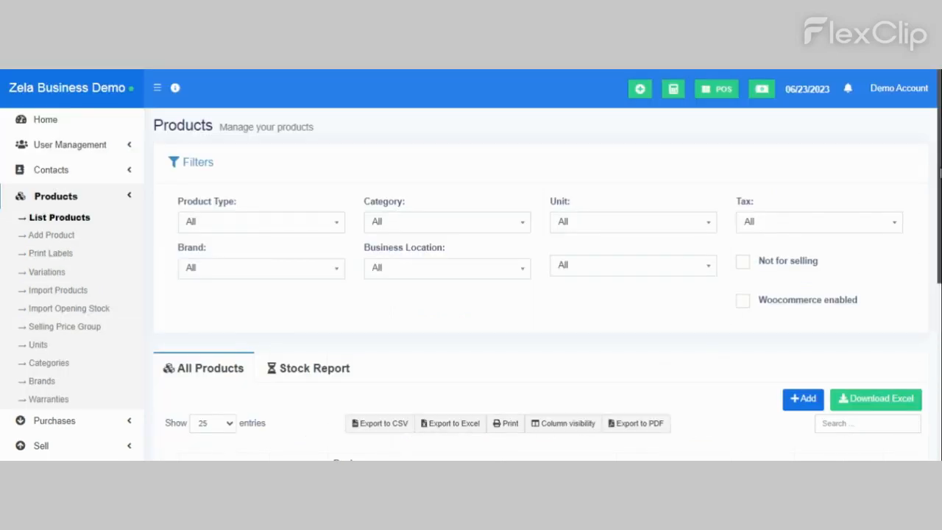
scroll(938, 220, "down", 4)
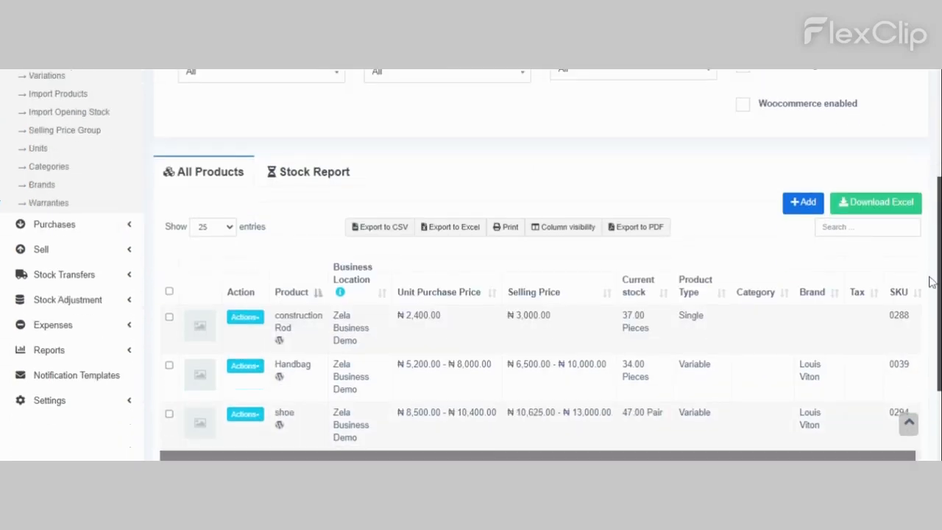
left_click_drag(932, 306, 911, 168)
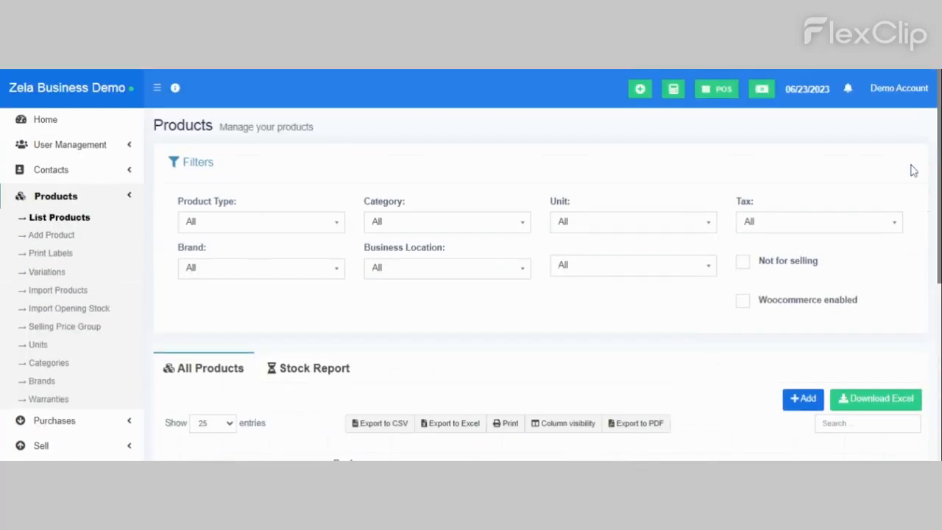
left_click(46, 120)
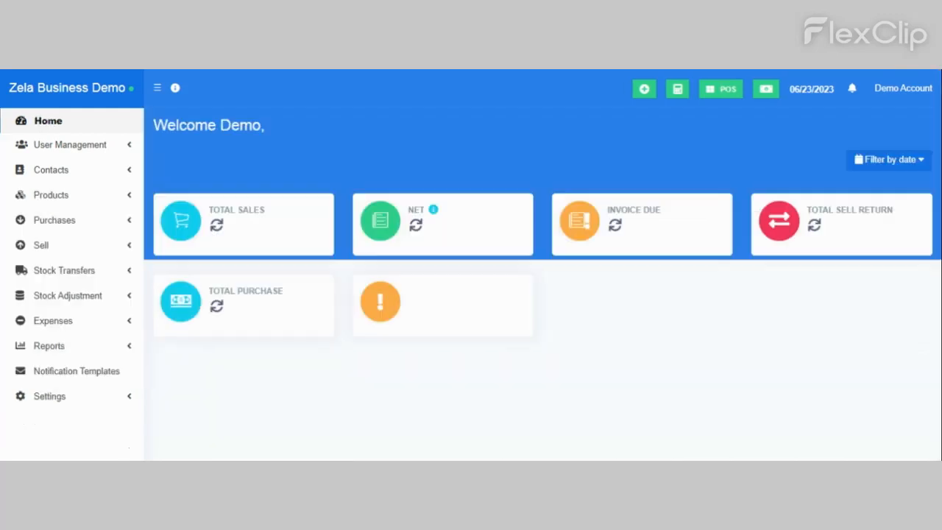